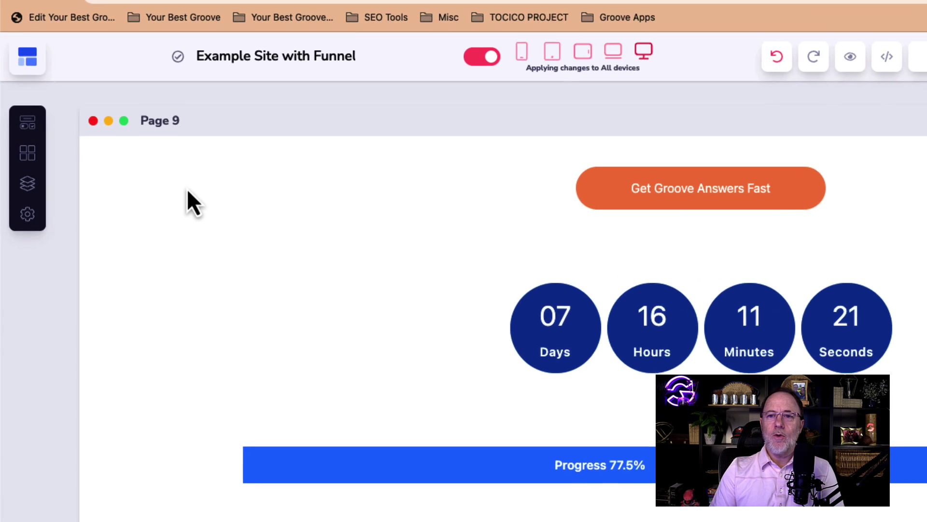
# - Select the orange button's section and browse the designed button styles in Add Elements
pyautogui.click(133, 149)
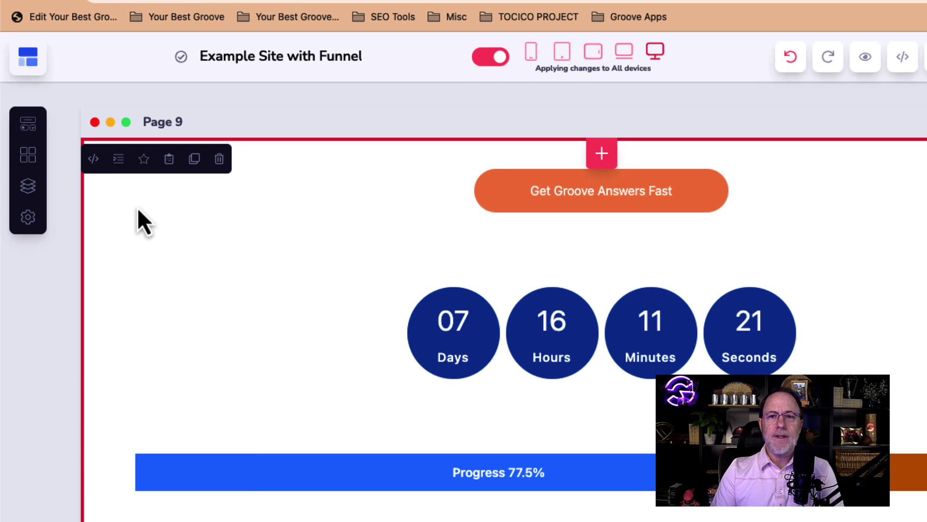
pyautogui.click(29, 124)
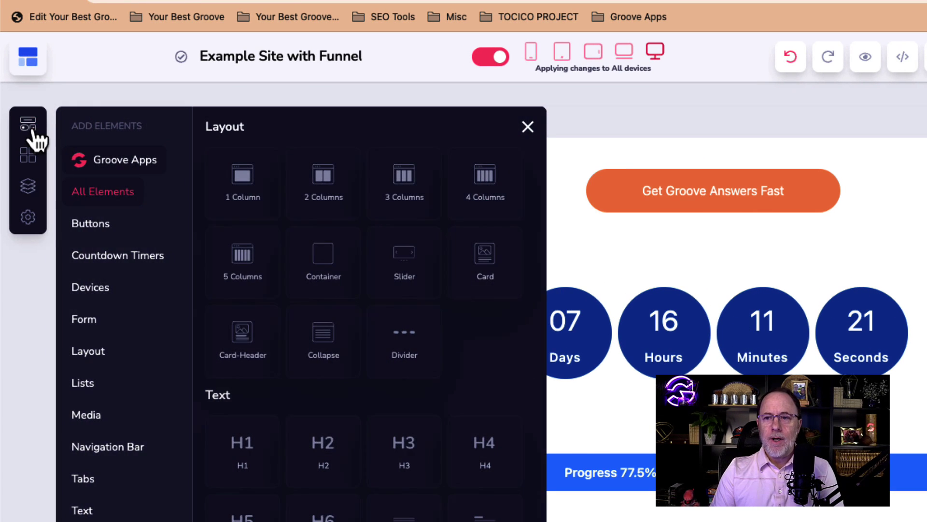
pyautogui.click(102, 226)
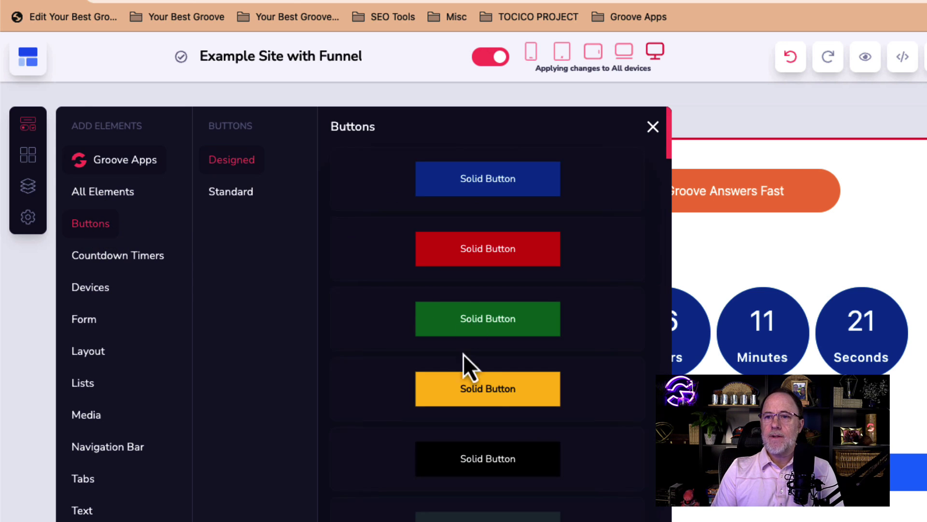
pyautogui.scroll(-5, 486, 387)
pyautogui.scroll(-15, 488, 388)
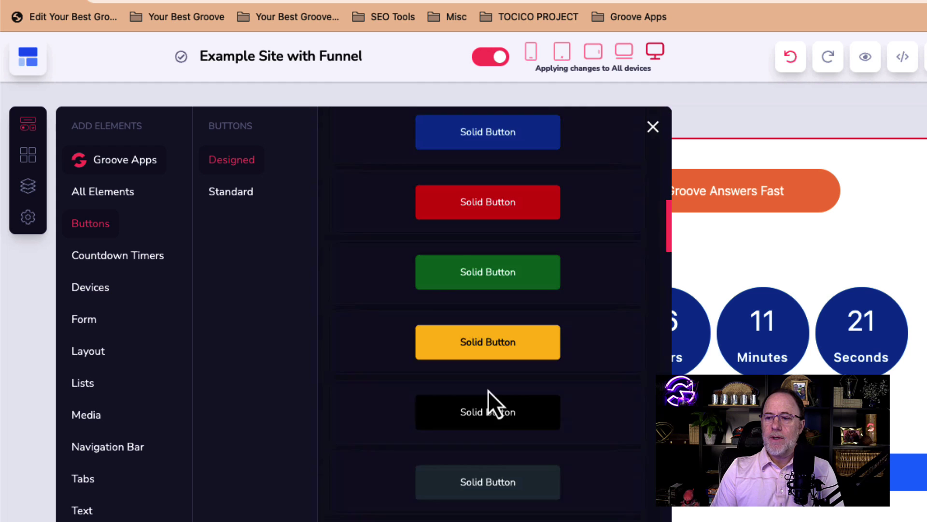
pyautogui.scroll(-15, 487, 389)
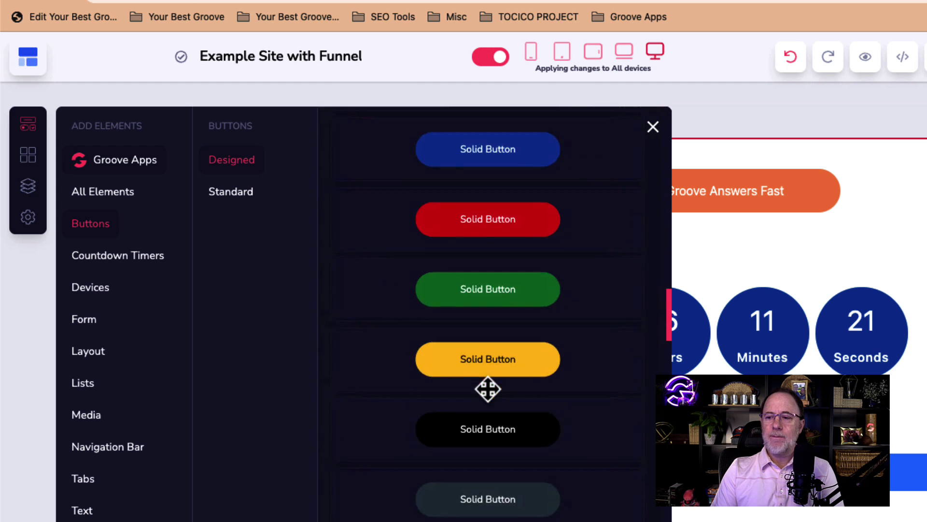
pyautogui.scroll(-15, 488, 388)
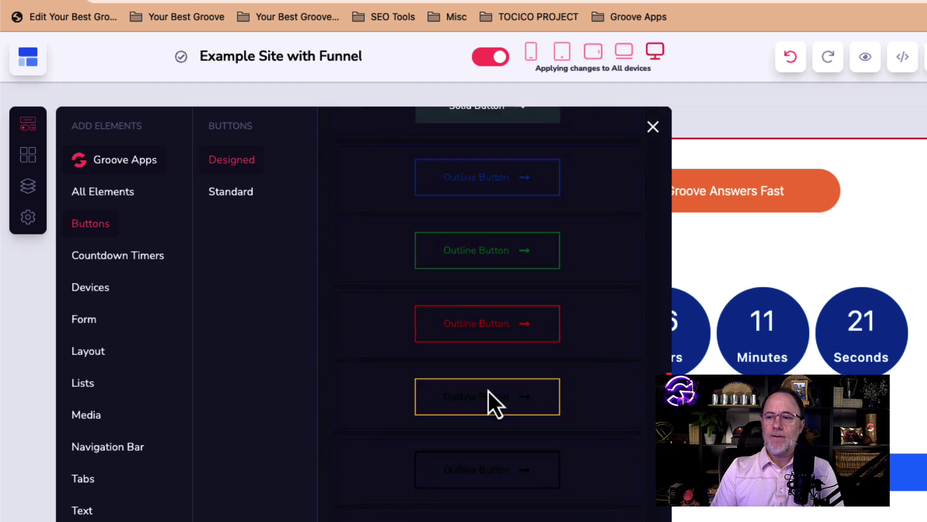
pyautogui.scroll(-15, 488, 391)
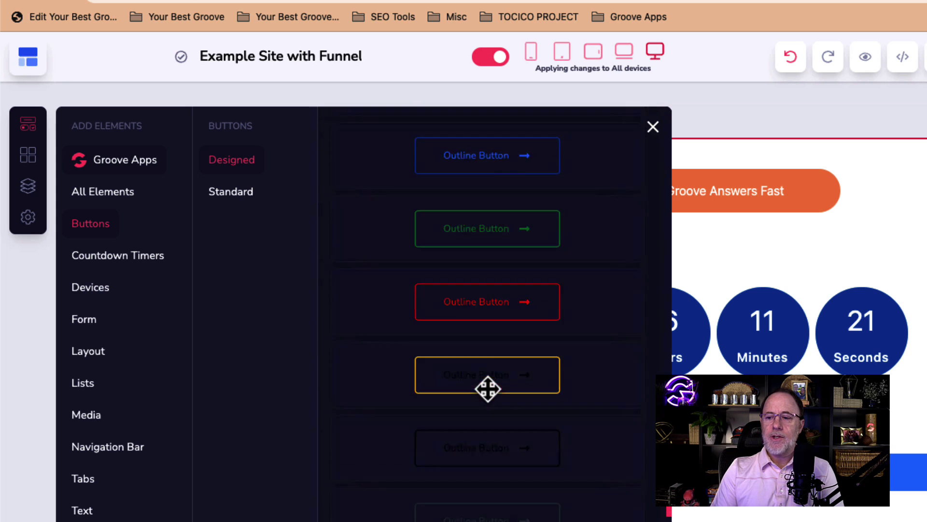
pyautogui.scroll(-3, 488, 390)
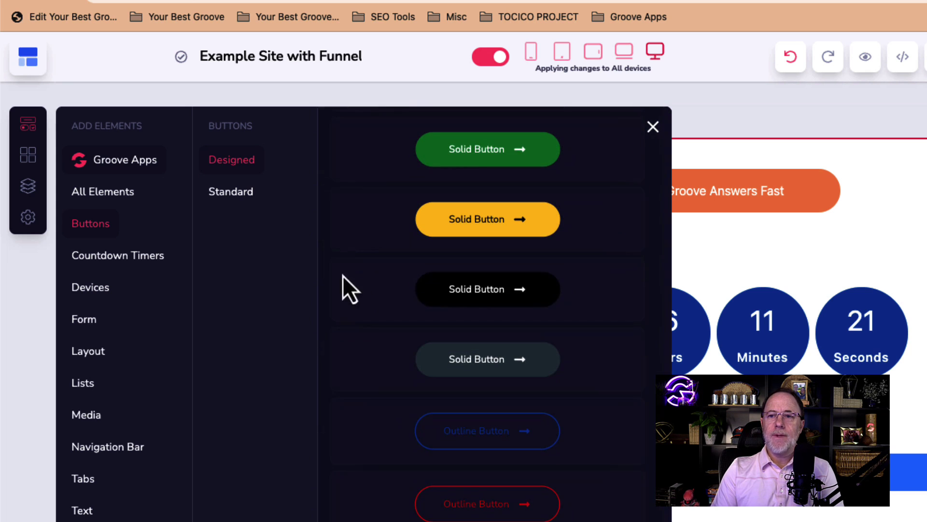
# - Drag the blue rounded Solid Button in just above the Get Groove Answers Fast button
pyautogui.click(241, 194)
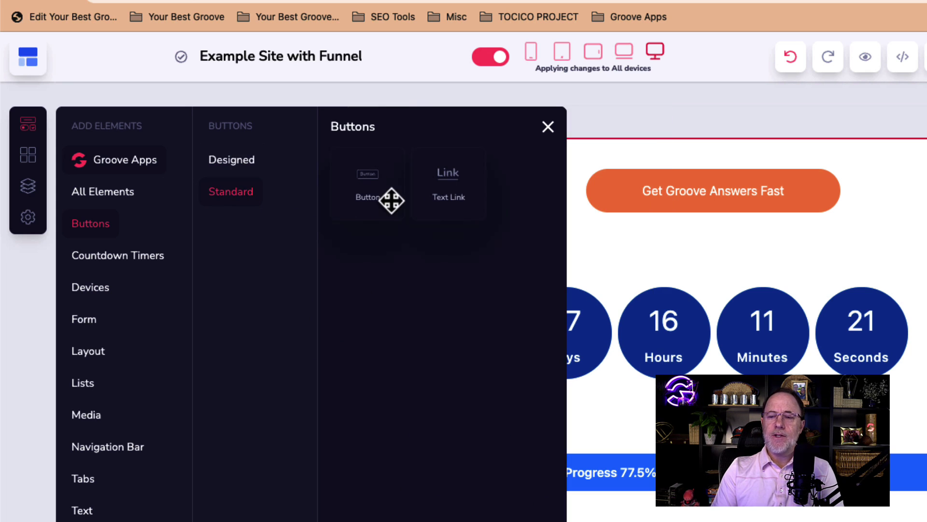
pyautogui.click(231, 162)
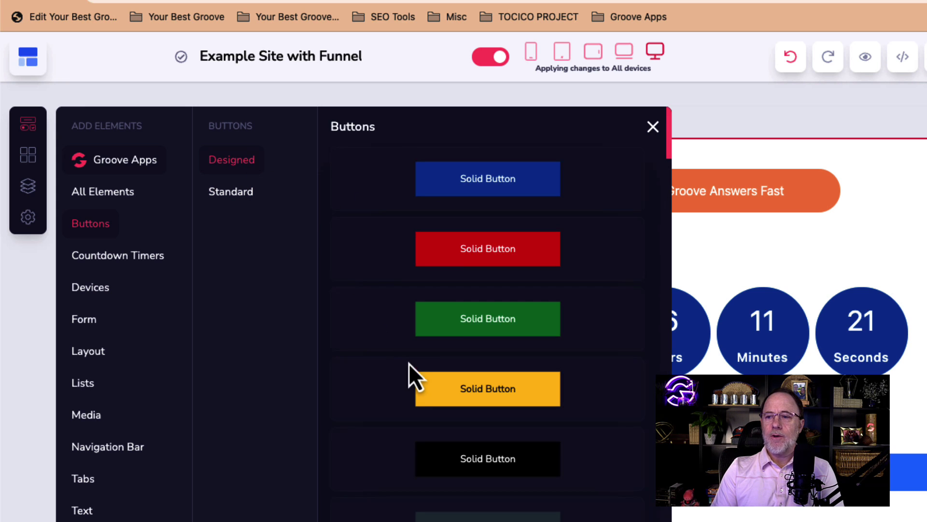
pyautogui.scroll(-10, 411, 370)
pyautogui.scroll(-7, 410, 370)
pyautogui.scroll(4, 410, 370)
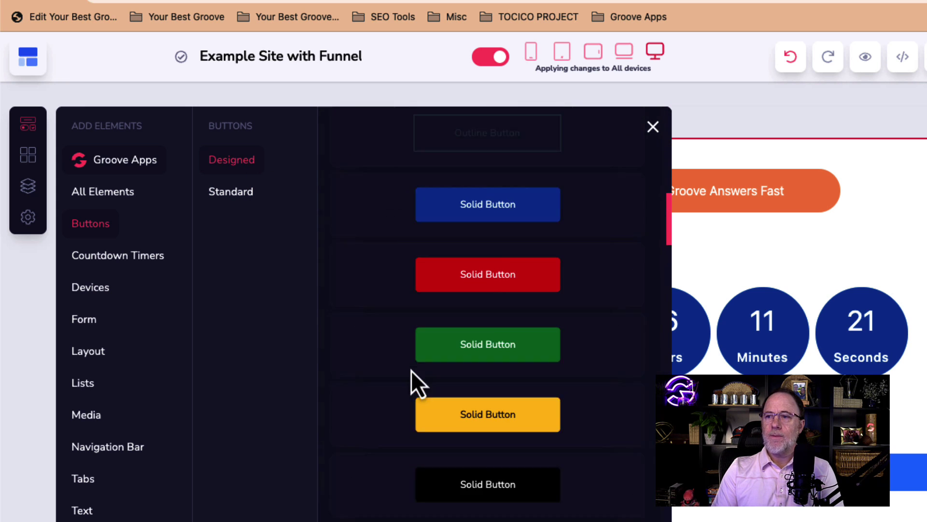
pyautogui.scroll(-7, 411, 369)
pyautogui.scroll(-8, 410, 370)
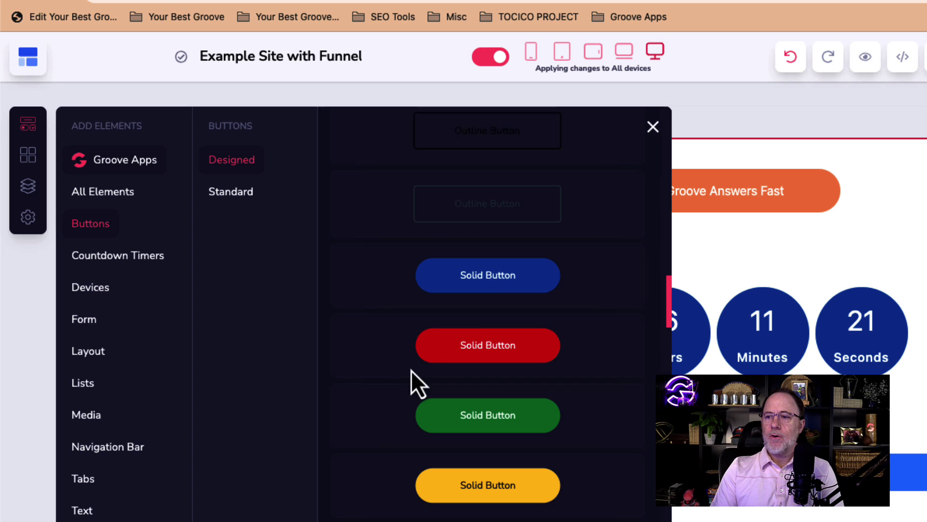
pyautogui.moveTo(507, 290); pyautogui.dragTo(705, 216)
pyautogui.click(877, 193)
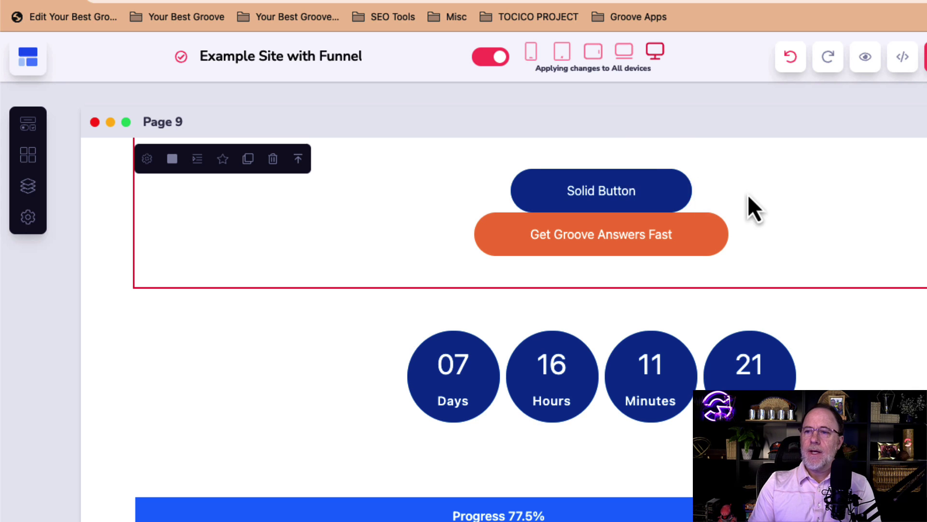
pyautogui.scroll(-1, 731, 259)
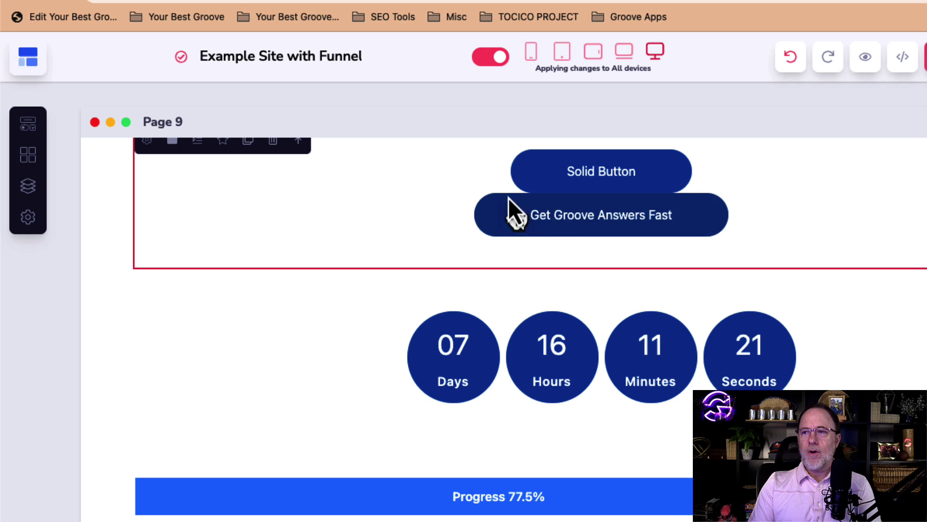
# - Select the countdown timer section and bring up the countdown timer templates
pyautogui.scroll(-5, 797, 263)
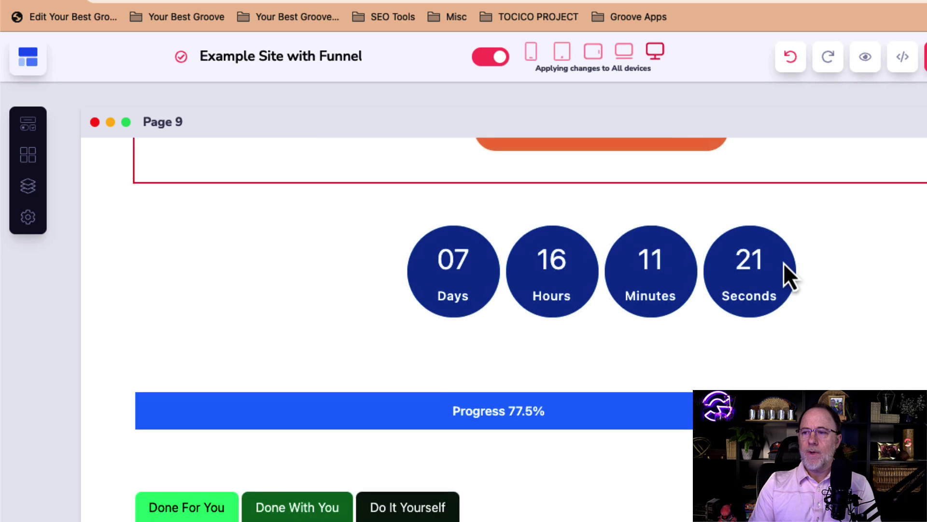
pyautogui.click(807, 271)
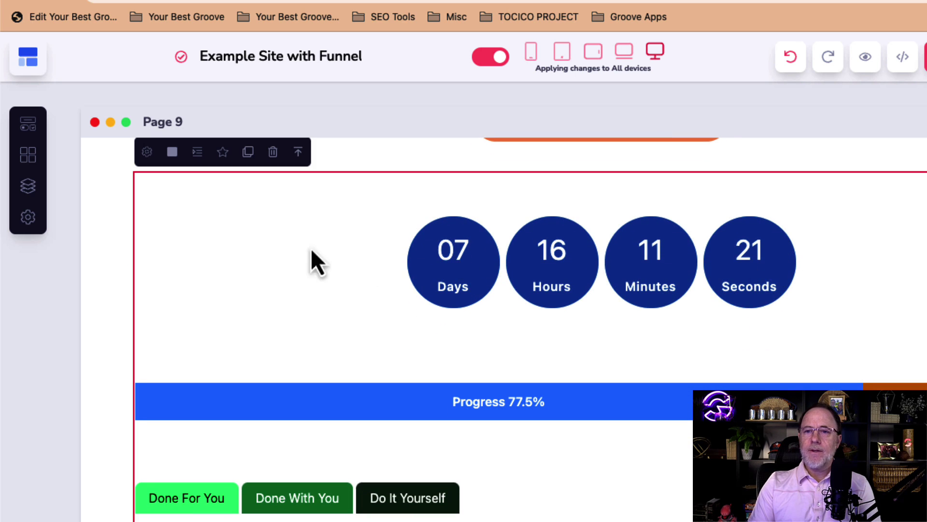
pyautogui.click(32, 125)
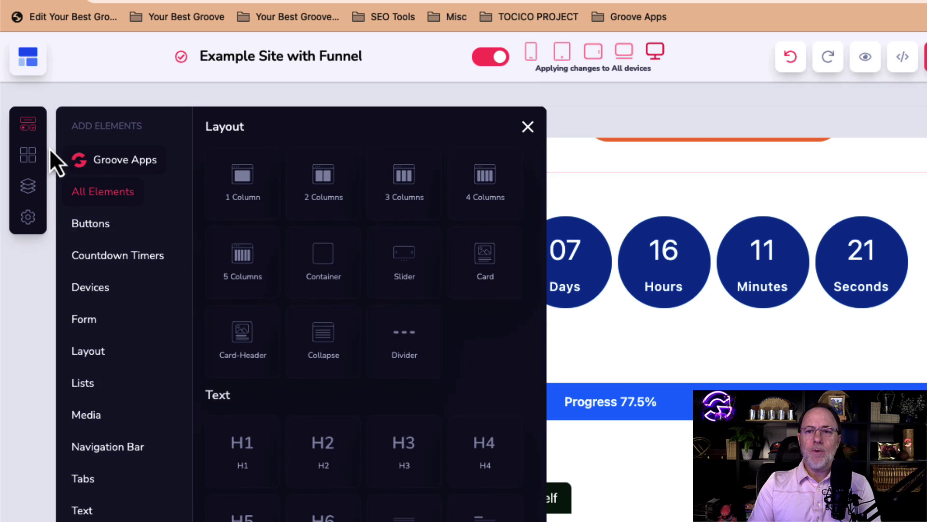
pyautogui.click(121, 261)
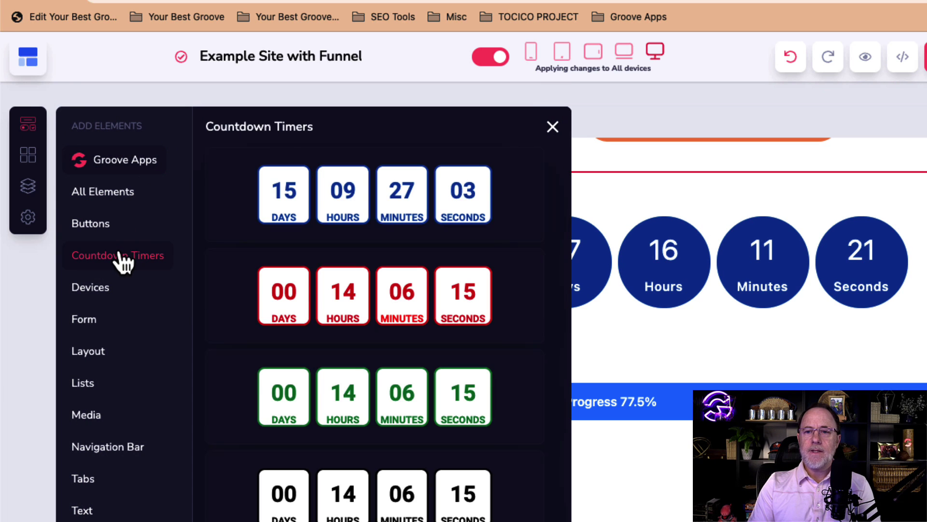
# - Add the red outlined-circle countdown above the navy one and select its Hours number
pyautogui.scroll(-5, 419, 334)
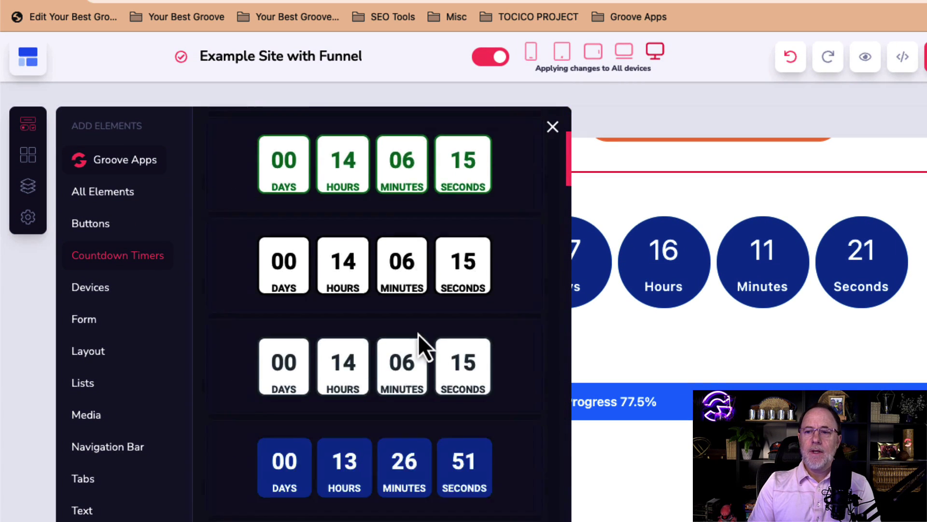
pyautogui.scroll(-15, 418, 334)
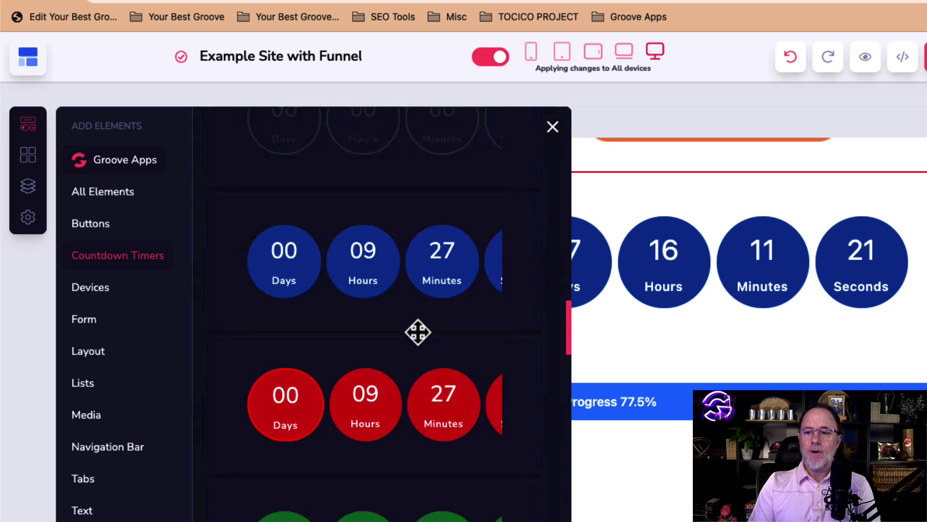
pyautogui.scroll(-15, 418, 332)
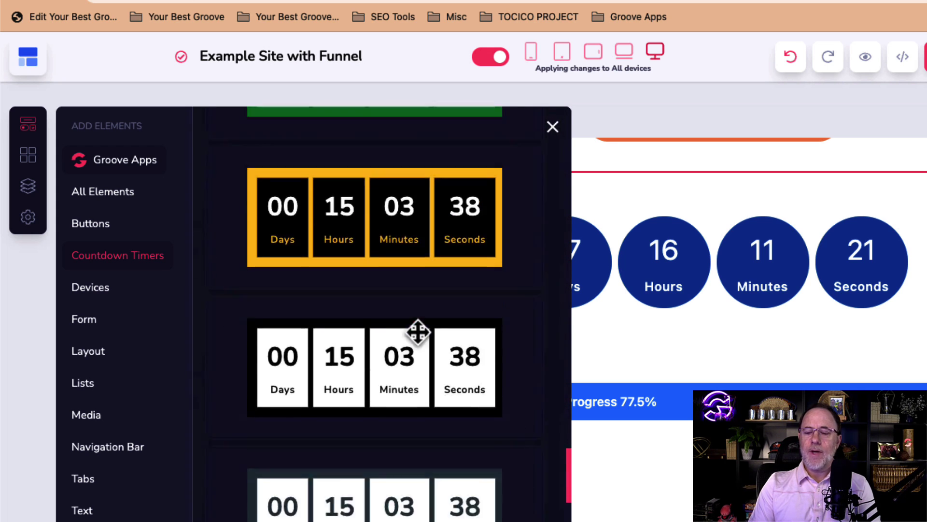
pyautogui.scroll(-15, 418, 332)
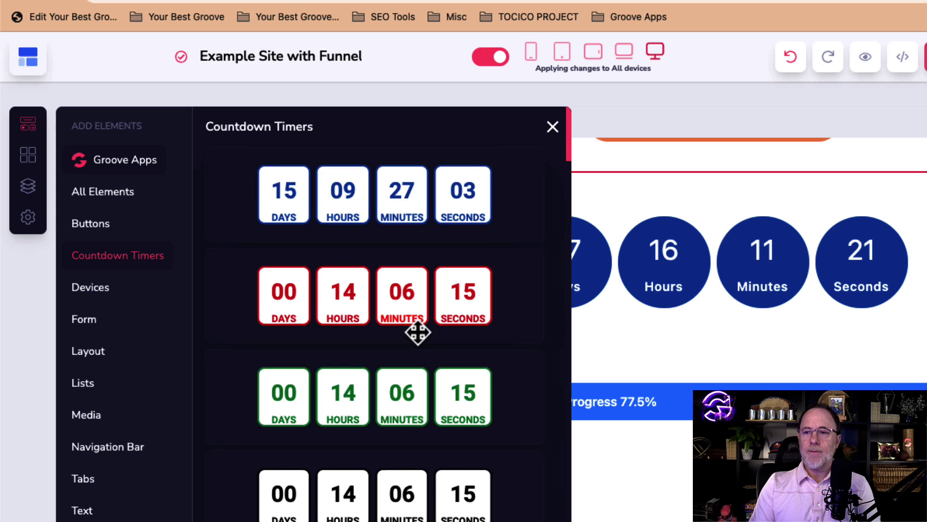
pyautogui.scroll(-15, 418, 333)
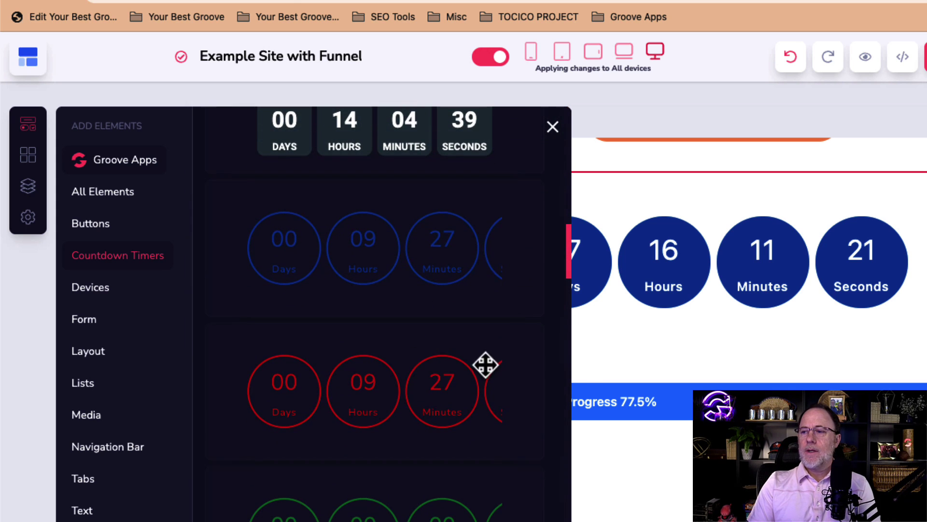
pyautogui.moveTo(485, 364); pyautogui.dragTo(728, 202)
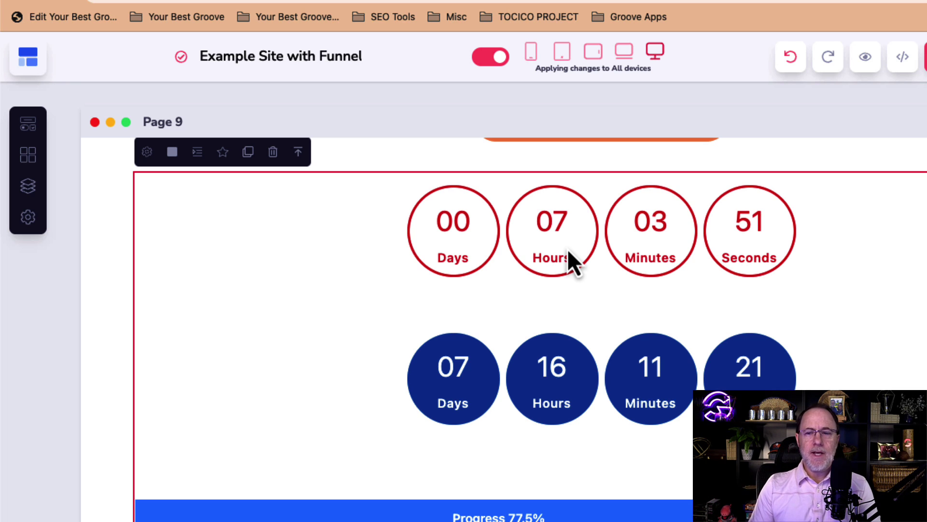
pyautogui.click(557, 226)
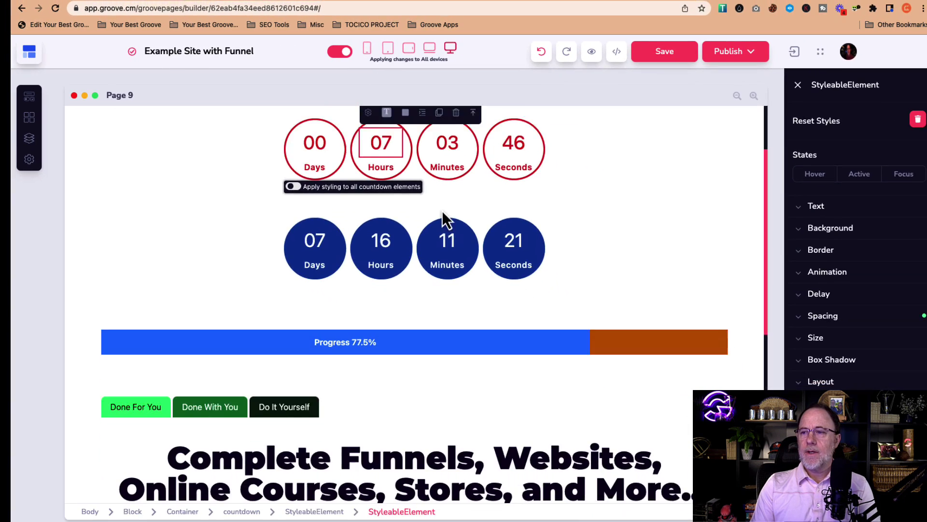
pyautogui.scroll(-5, 653, 298)
# - Drop a Progress element from the Other category above the 77.5% bar, showing Progress 50%
pyautogui.scroll(1, 434, 208)
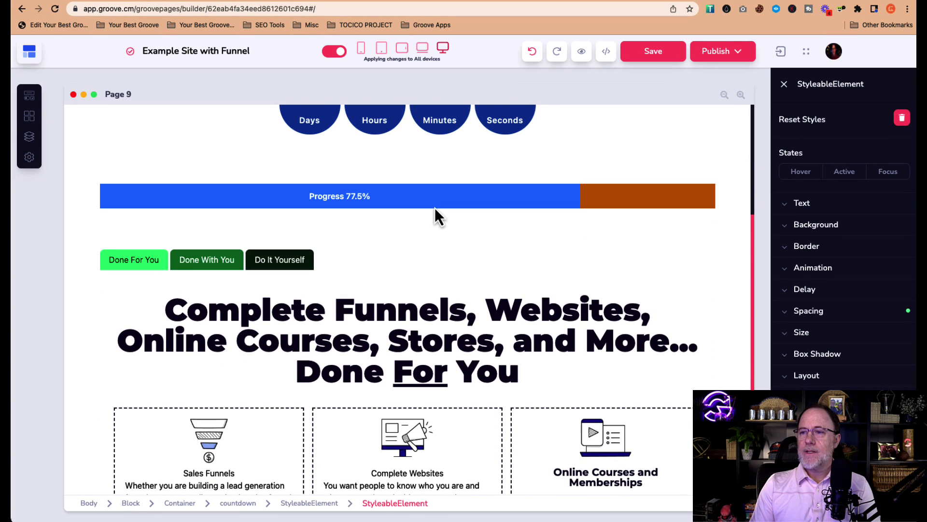
pyautogui.click(436, 201)
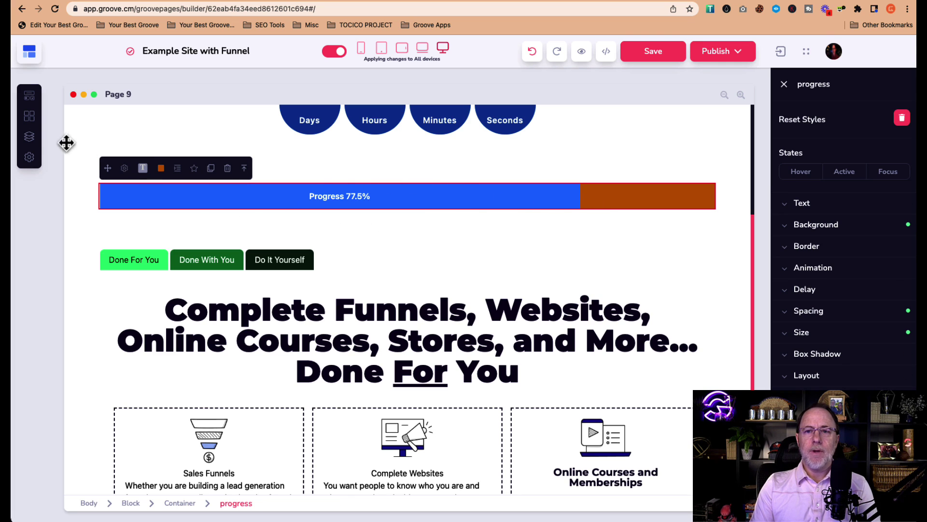
pyautogui.click(30, 96)
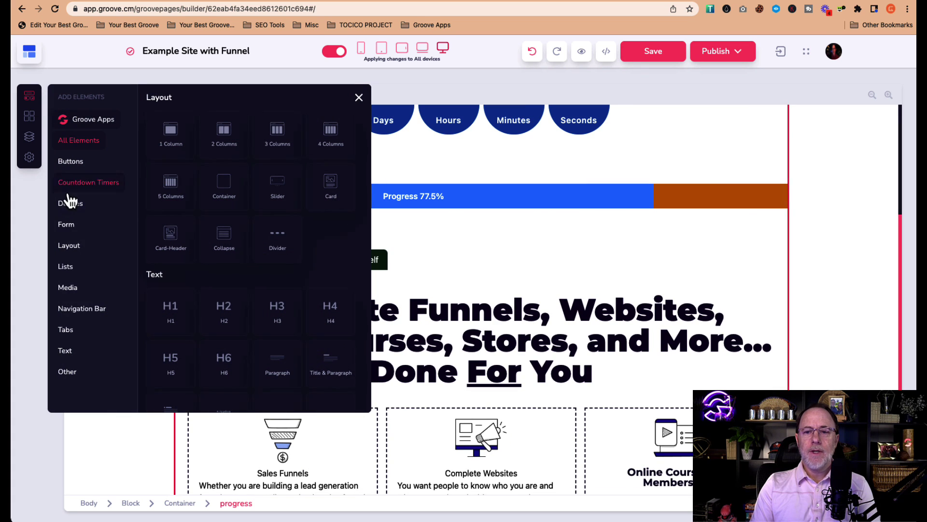
pyautogui.click(68, 371)
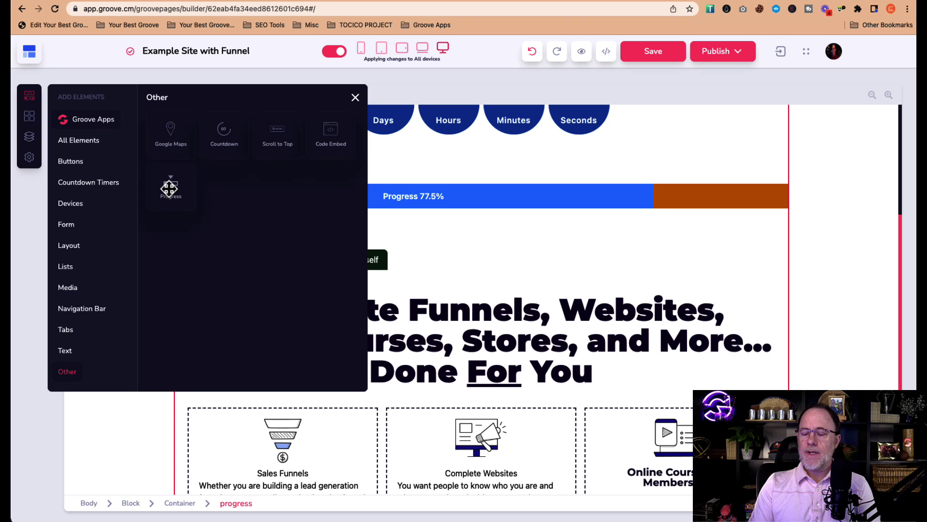
pyautogui.moveTo(170, 188); pyautogui.dragTo(408, 190)
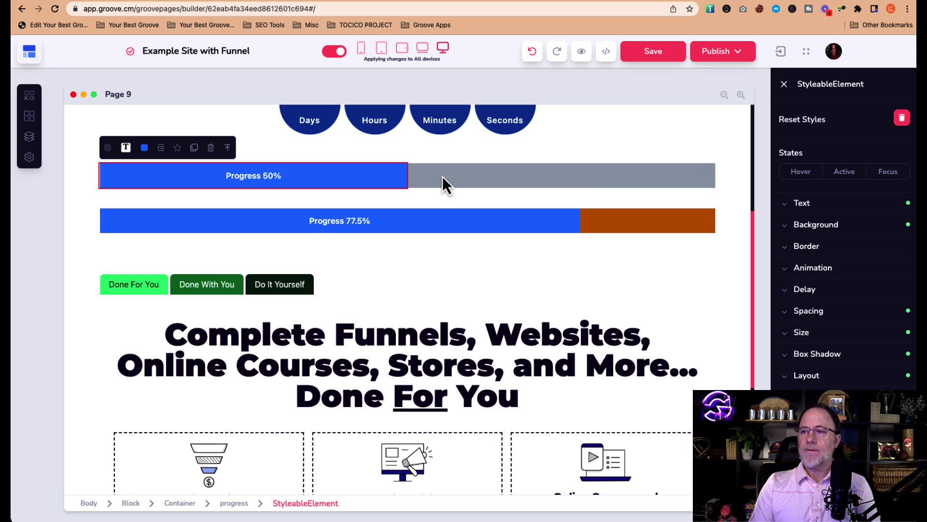
# - Set the new progress bar's value to 25 with the text 'Progress 25%' and update it
pyautogui.click(440, 176)
pyautogui.click(125, 148)
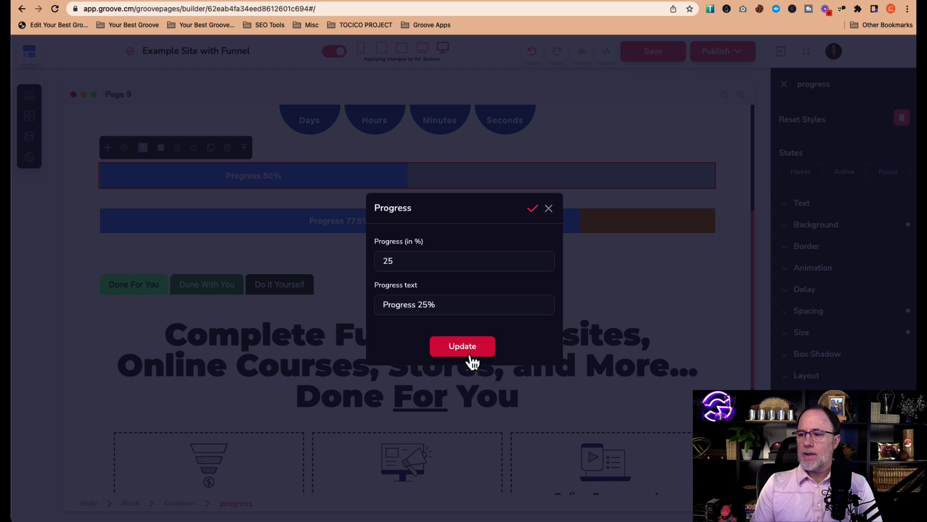
pyautogui.click(549, 208)
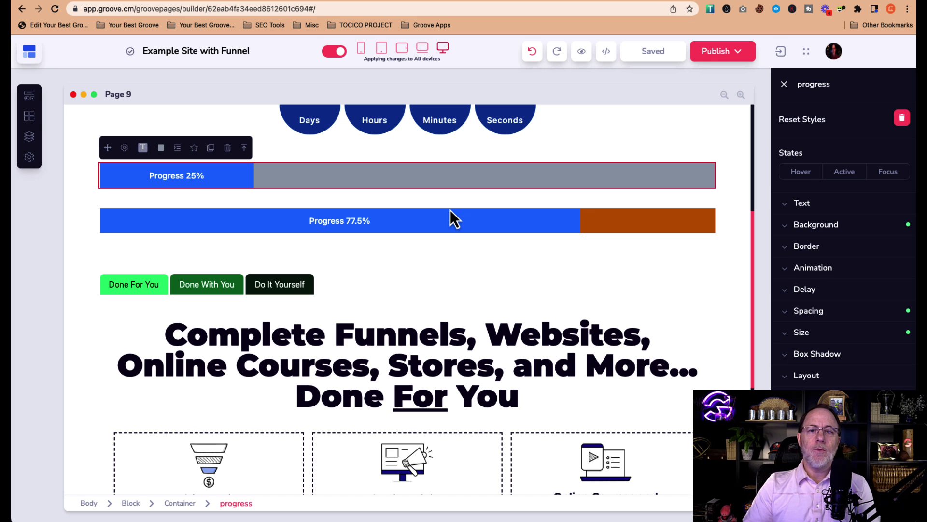
pyautogui.scroll(-5, 386, 250)
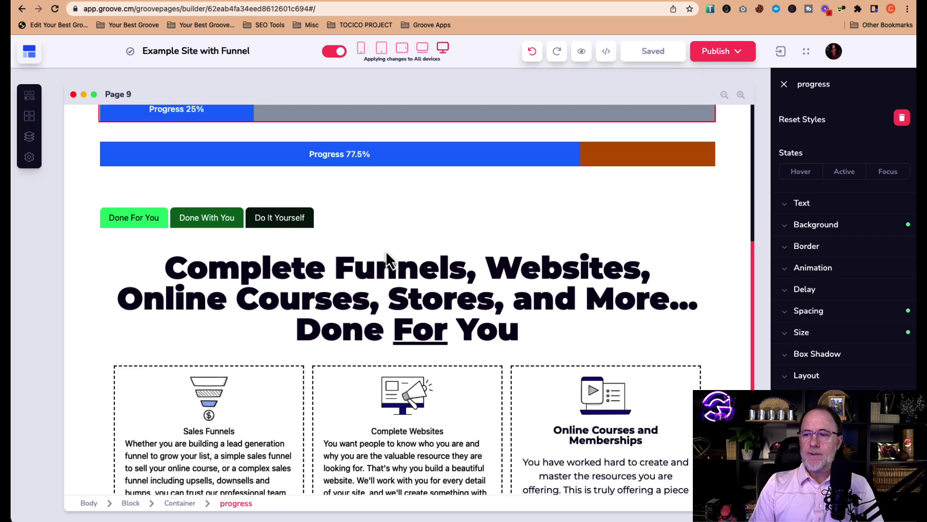
pyautogui.scroll(-1, 386, 251)
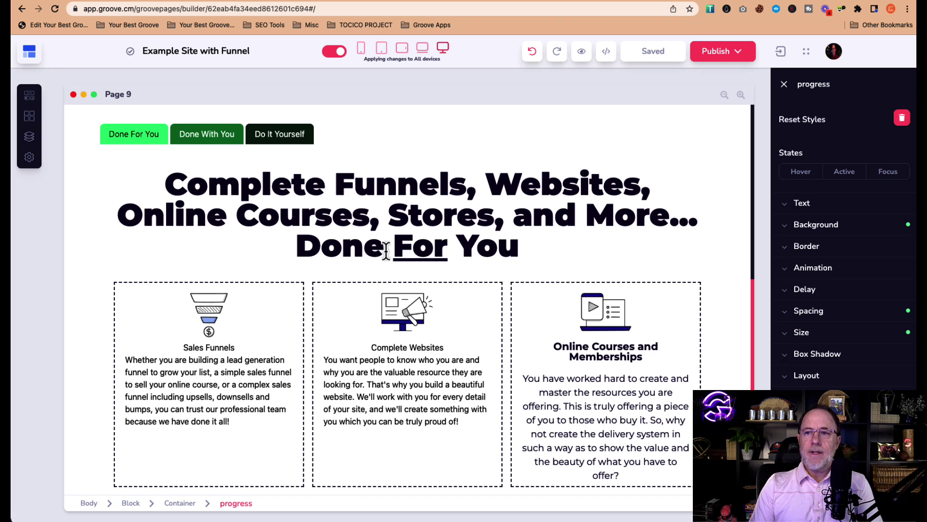
# - Scroll to the pricing tabs and show the Done With You tab content
pyautogui.scroll(-3, 360, 271)
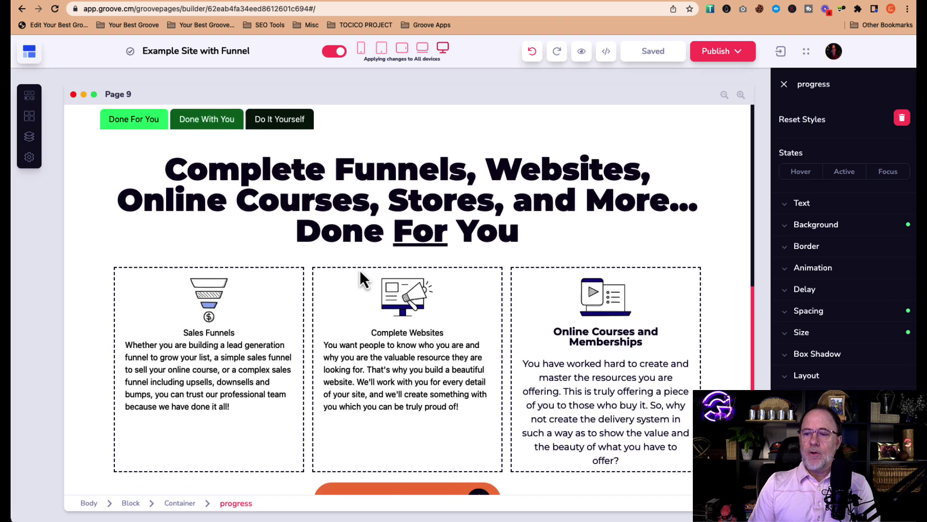
pyautogui.scroll(2, 360, 270)
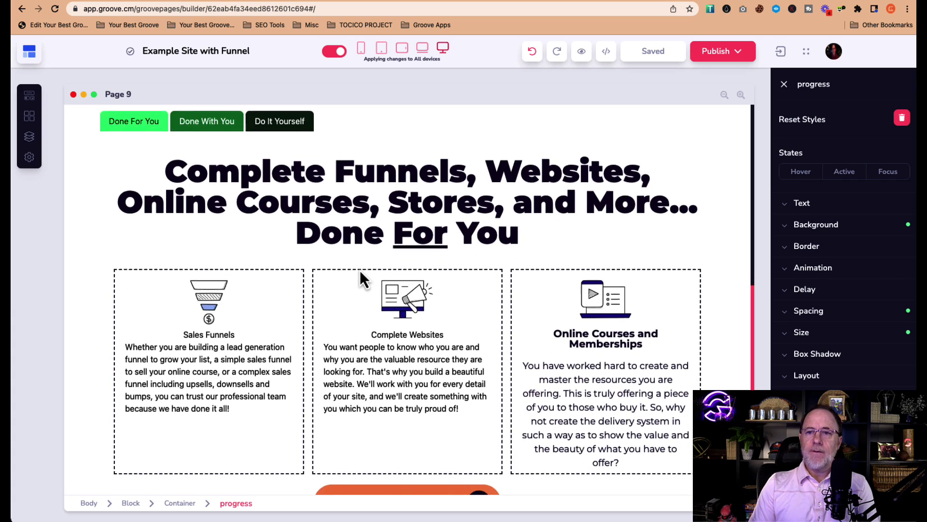
pyautogui.scroll(1, 360, 271)
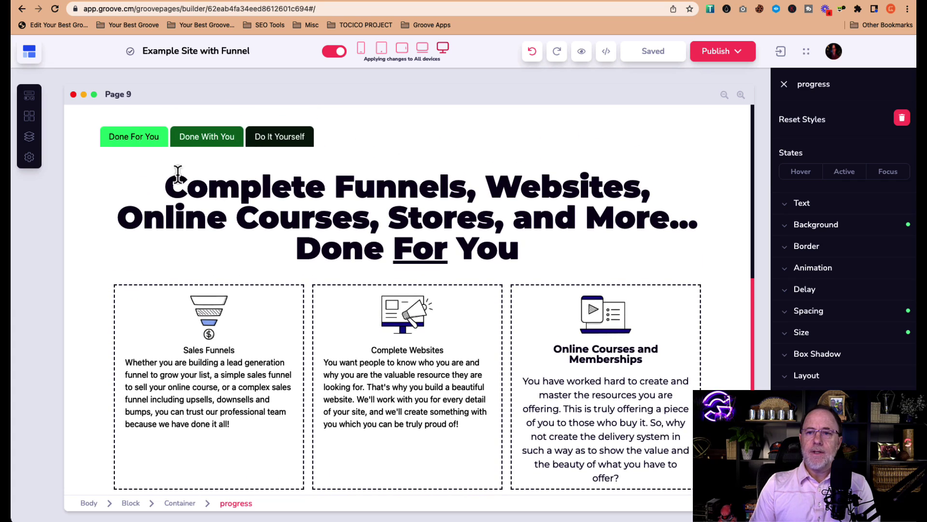
pyautogui.scroll(-3, 312, 281)
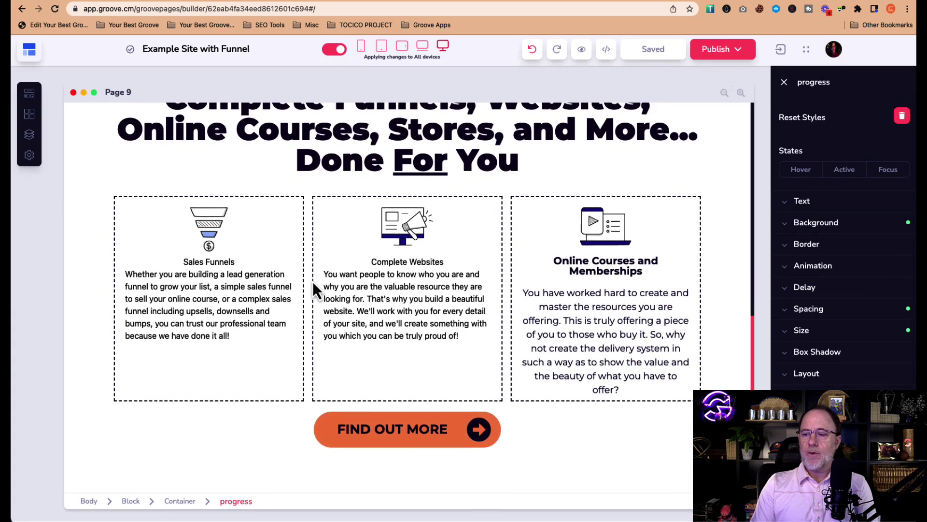
pyautogui.scroll(5, 312, 281)
pyautogui.scroll(-1, 312, 281)
pyautogui.scroll(-1, 312, 280)
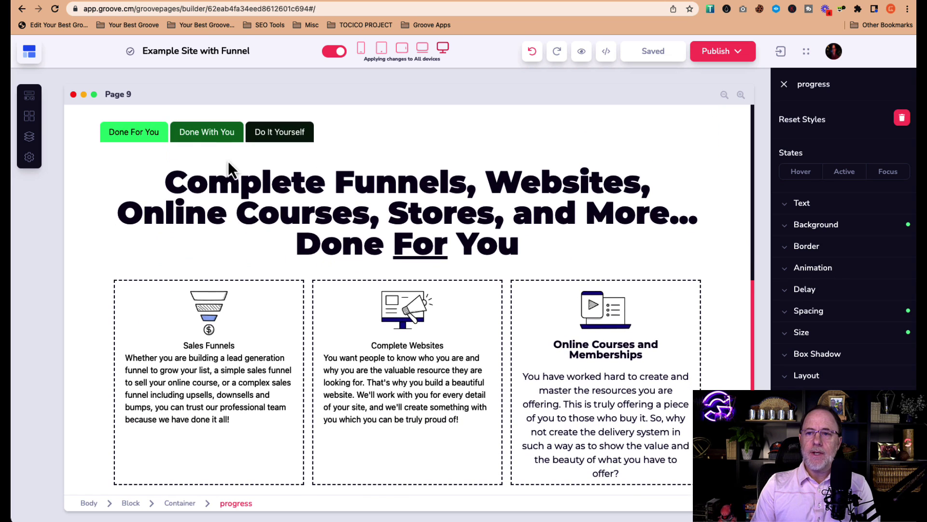
pyautogui.click(217, 139)
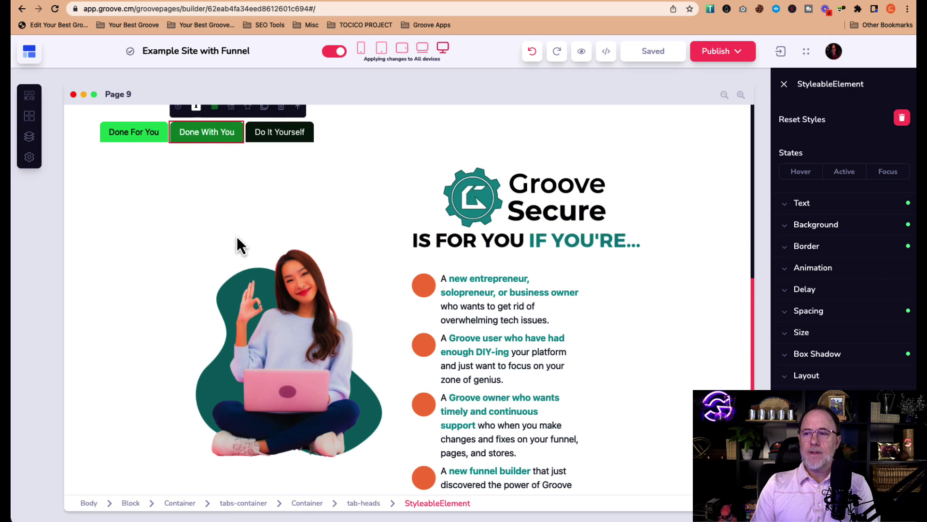
pyautogui.scroll(-2, 237, 241)
pyautogui.scroll(3, 237, 236)
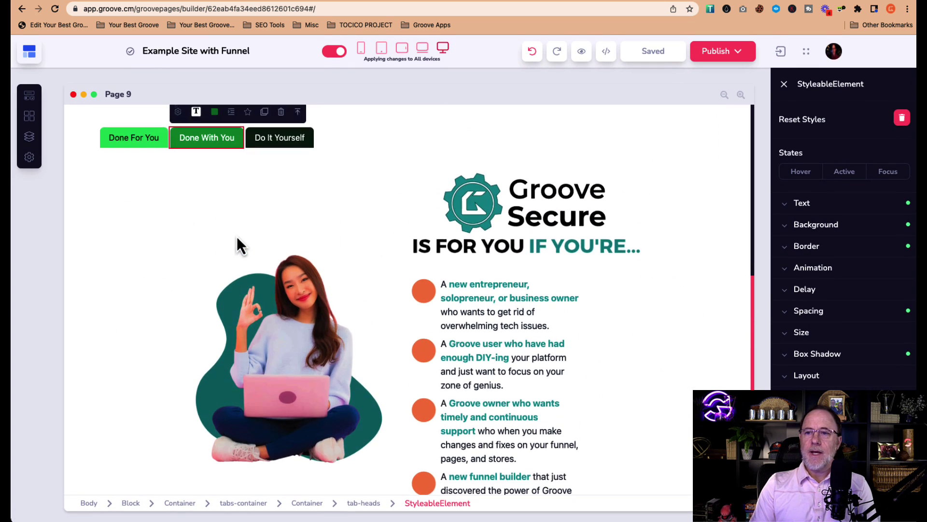
# - Preview the Do It Yourself, Done With You and Done For You tabs in turn
pyautogui.click(282, 144)
pyautogui.scroll(-5, 312, 261)
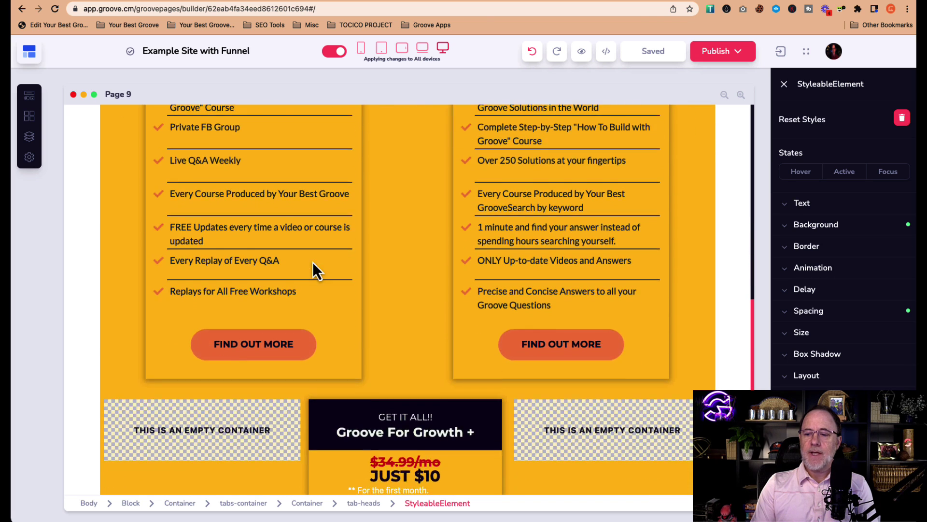
pyautogui.scroll(6, 313, 261)
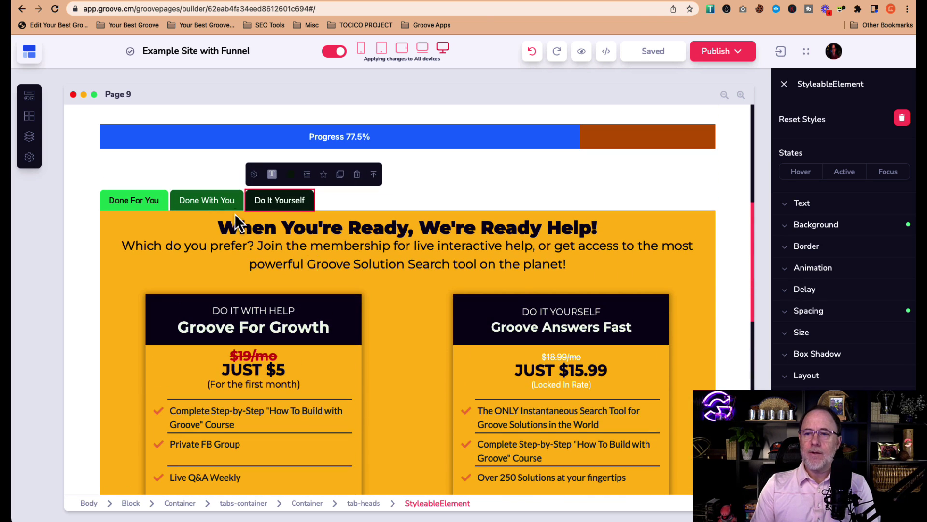
pyautogui.click(227, 215)
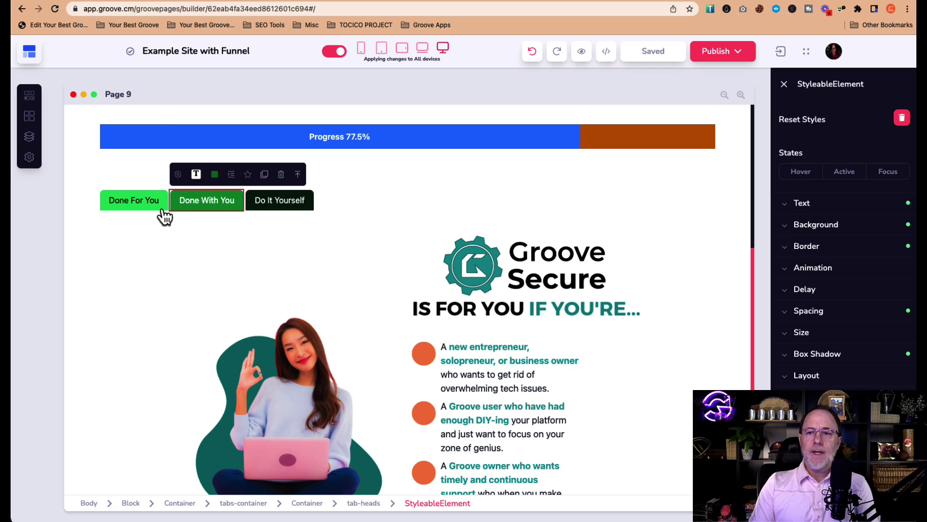
pyautogui.click(161, 215)
pyautogui.click(200, 215)
# - Show the Do It Yourself pricing panel and list the available Tabs elements
pyautogui.click(284, 212)
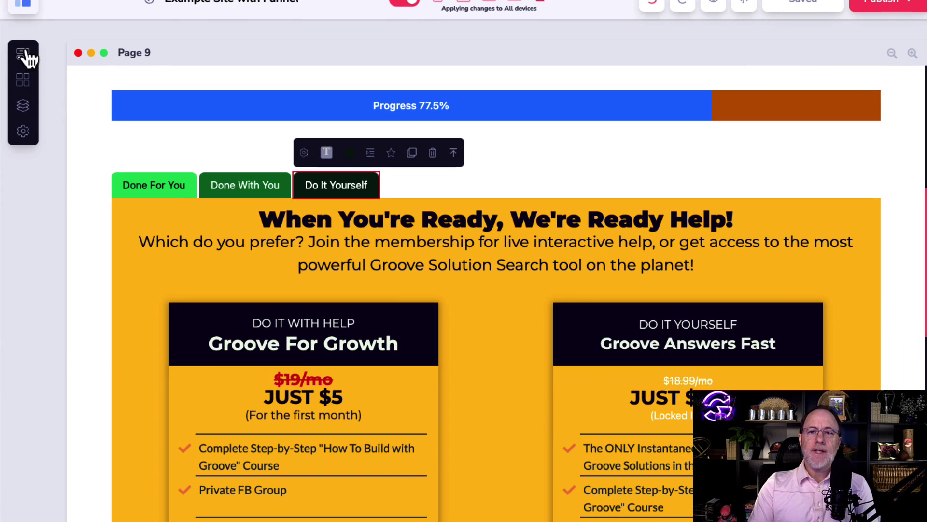
pyautogui.click(24, 54)
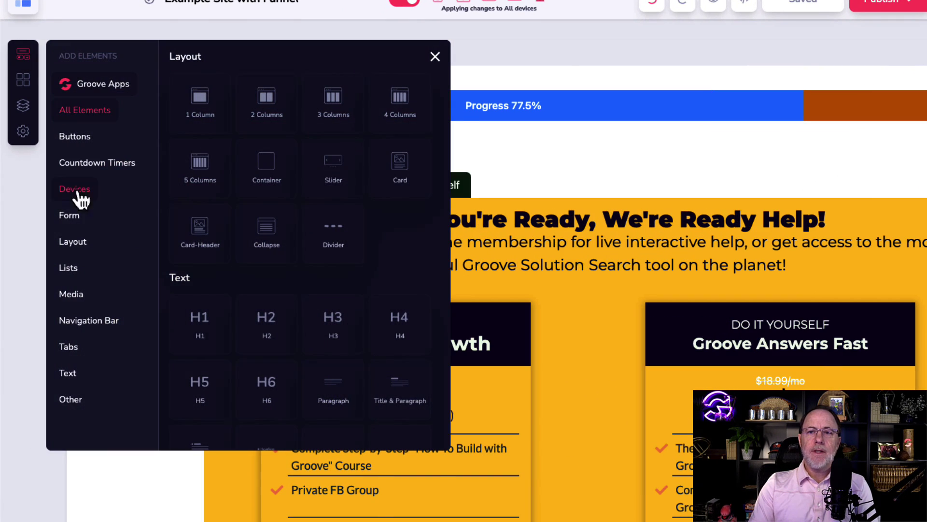
pyautogui.click(67, 346)
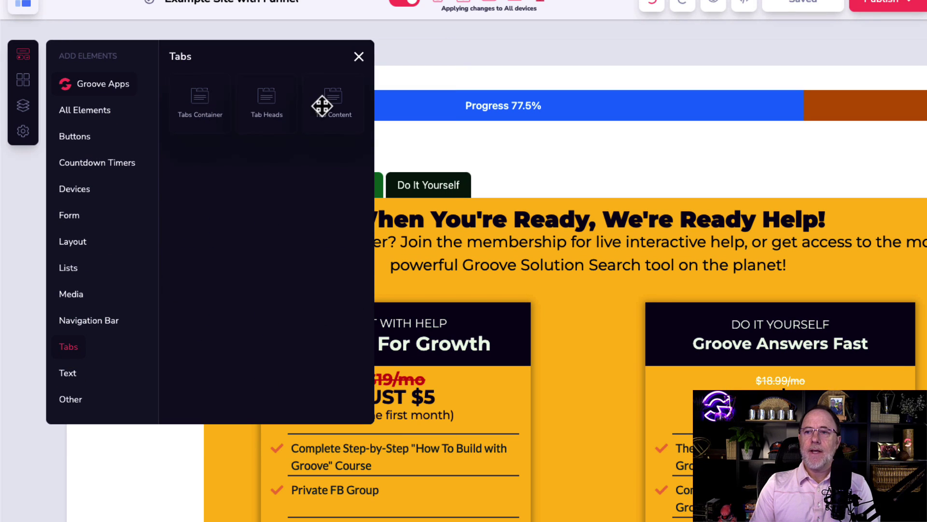
# - Close the elements panel and scroll back to the top buttons and countdown timers
pyautogui.click(359, 58)
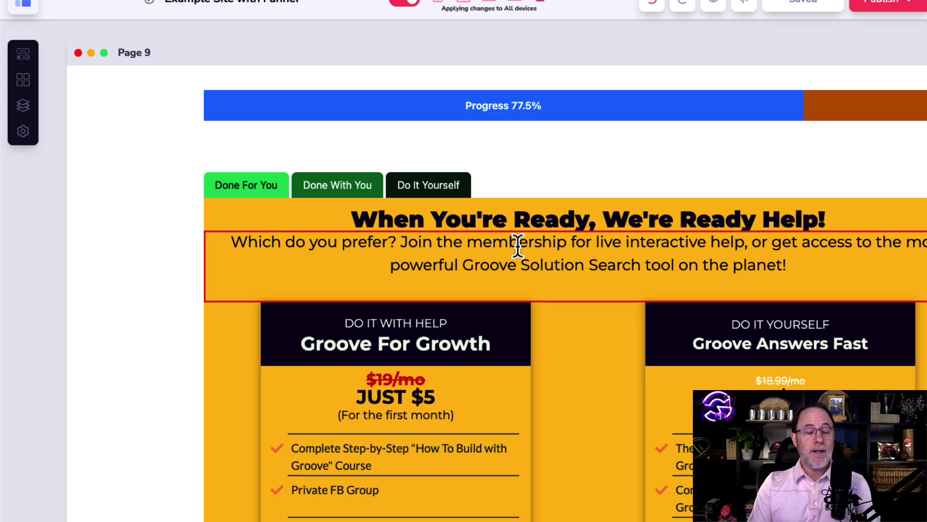
pyautogui.scroll(8, 516, 244)
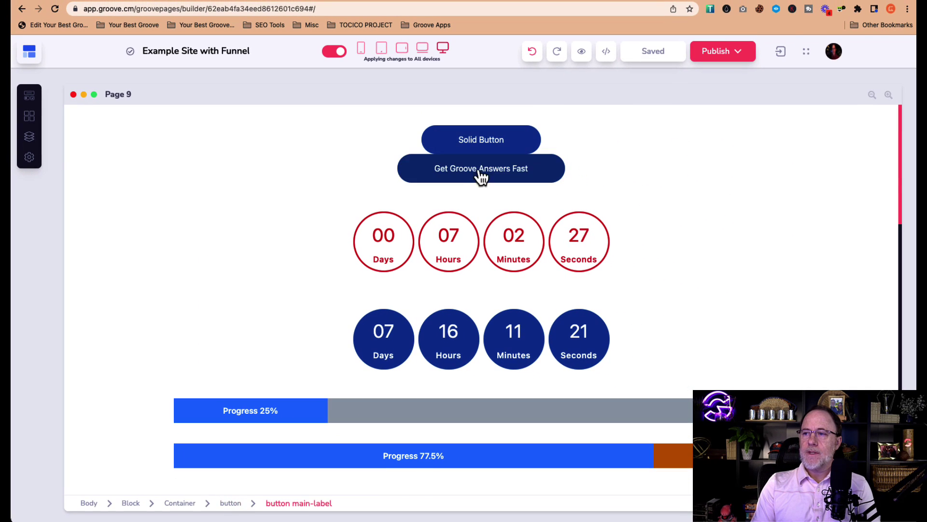
pyautogui.scroll(-3, 671, 338)
pyautogui.scroll(-4, 613, 342)
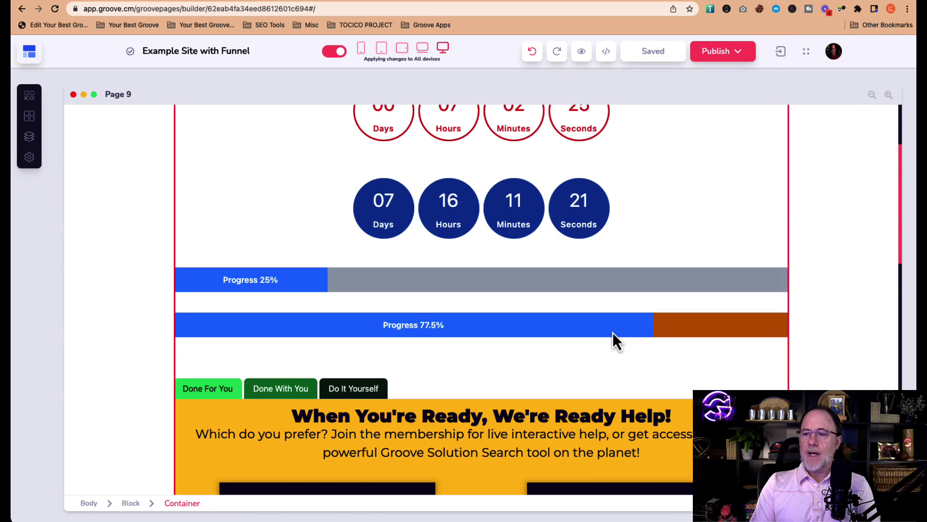
pyautogui.scroll(-2, 503, 240)
pyautogui.scroll(6, 516, 284)
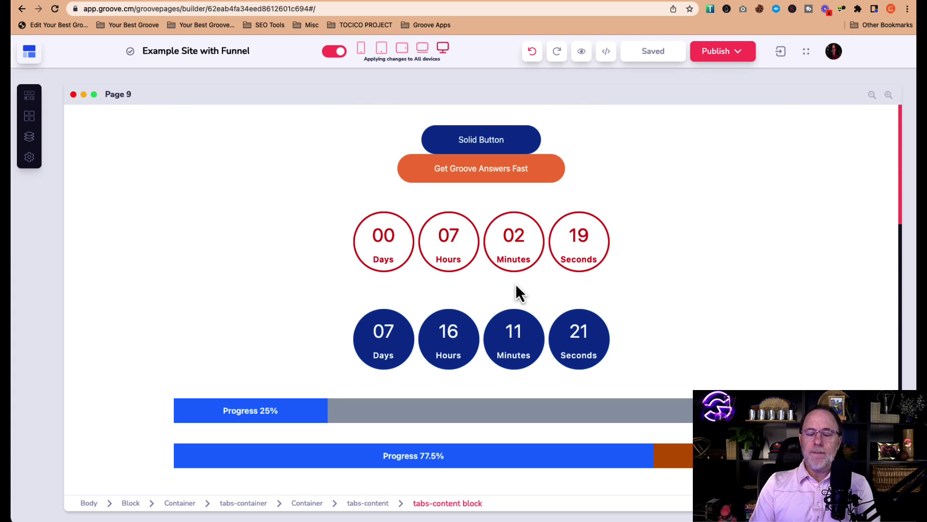
# - Save the orange Get Groove Answers Fast button as 'MY COOL BUTTON' under the Buttons section
pyautogui.click(550, 170)
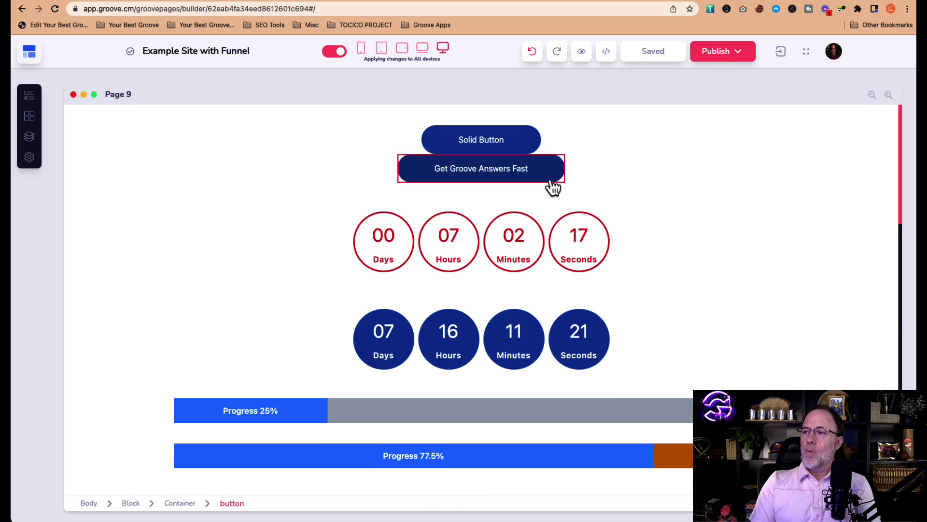
pyautogui.click(557, 184)
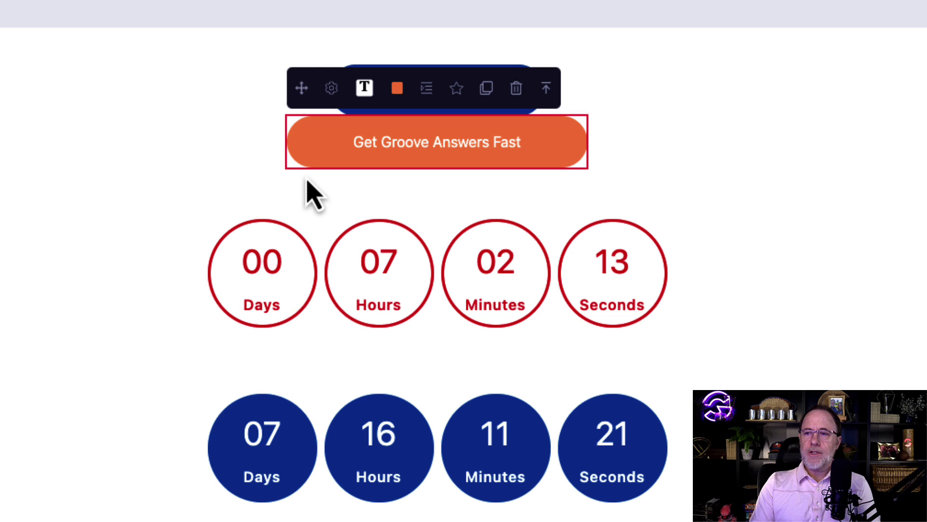
pyautogui.click(457, 89)
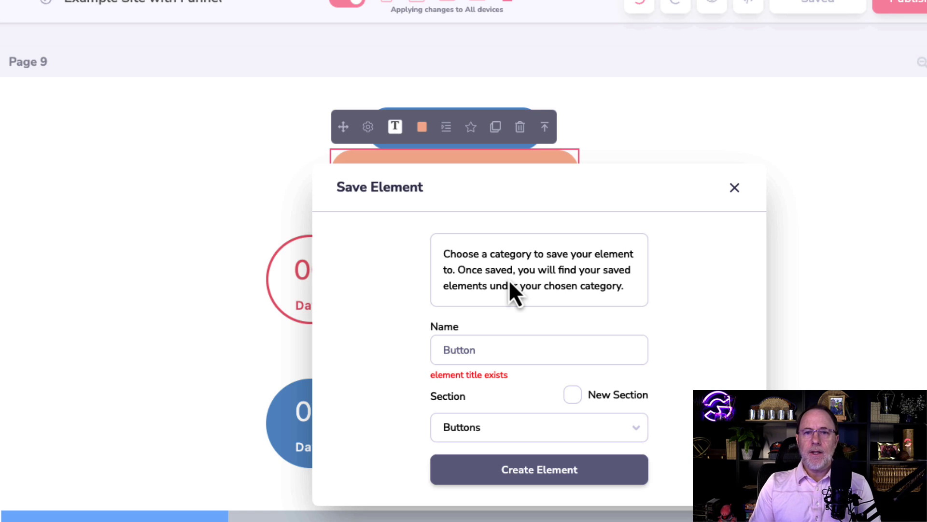
pyautogui.doubleClick(488, 350)
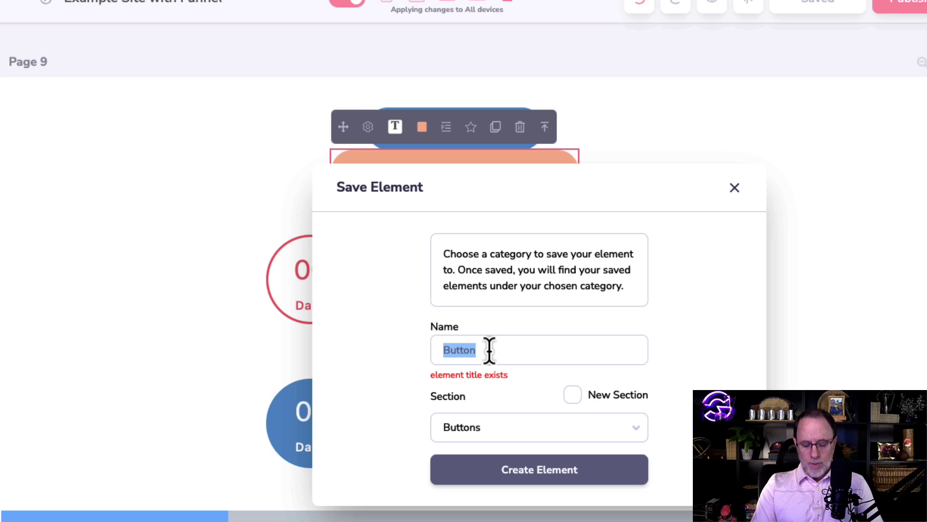
pyautogui.write('MY COOL BUTTON')
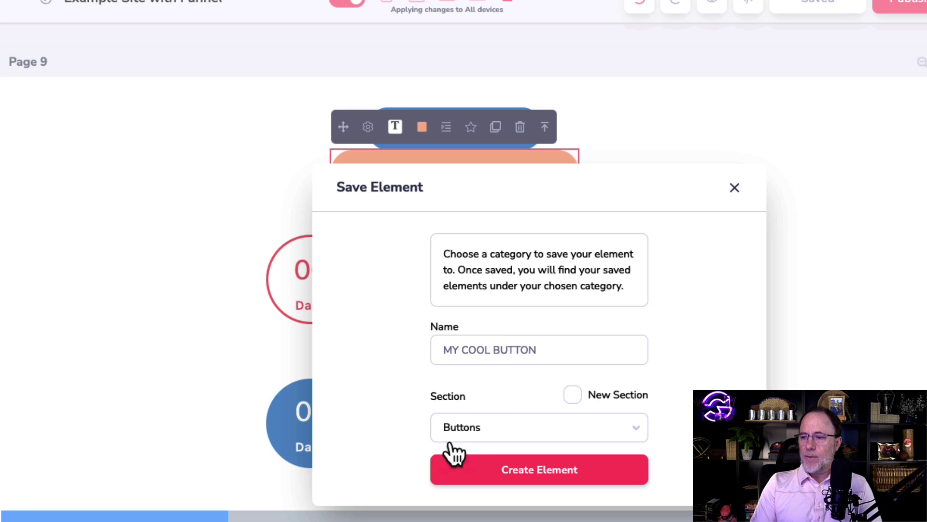
pyautogui.click(513, 469)
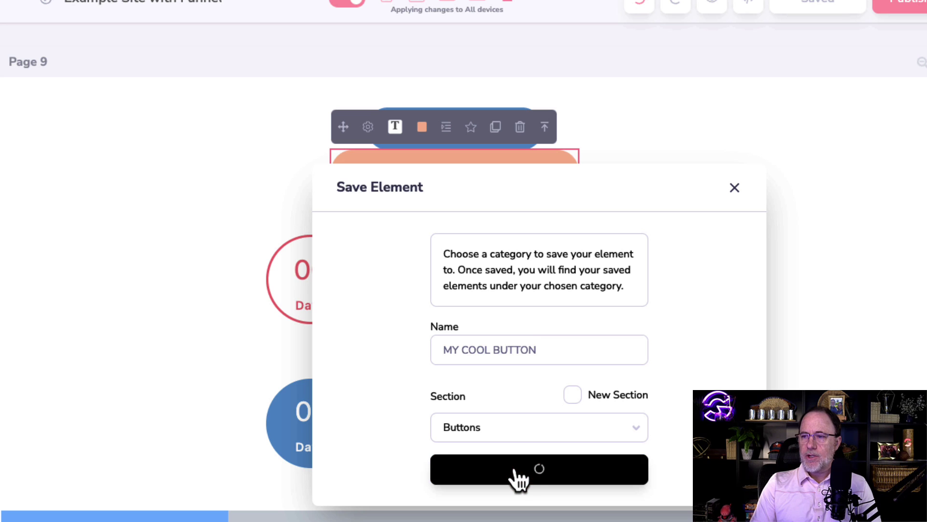
# - Place two copies of the saved MY COOL BUTTON below the countdowns and above the pricing tabs
pyautogui.click(216, 180)
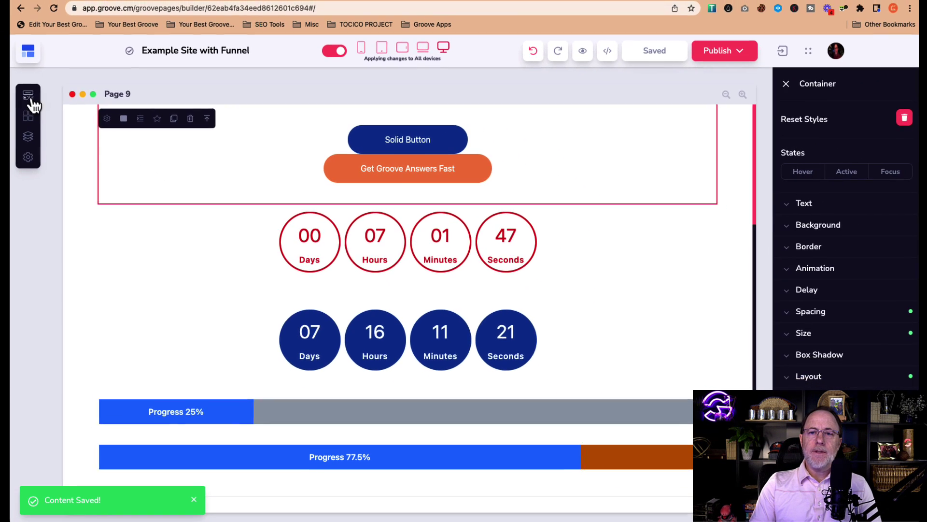
pyautogui.click(29, 96)
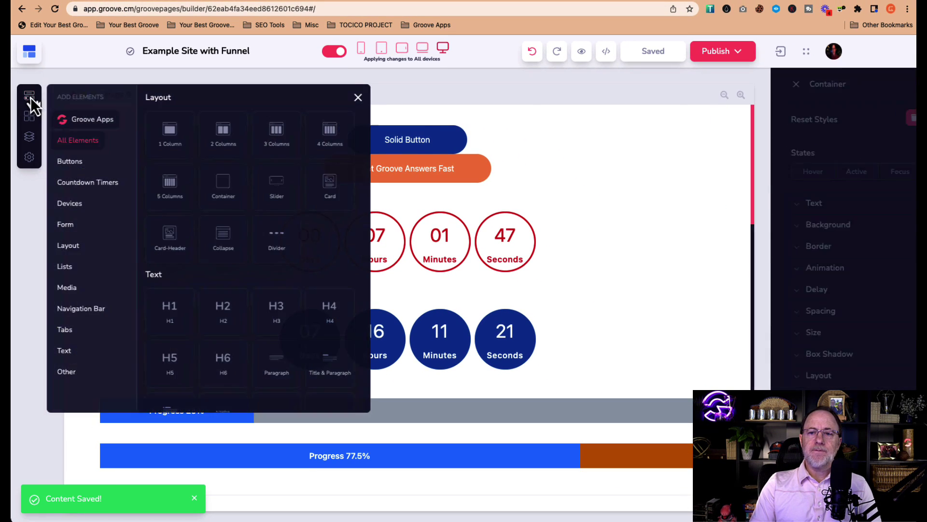
pyautogui.click(77, 163)
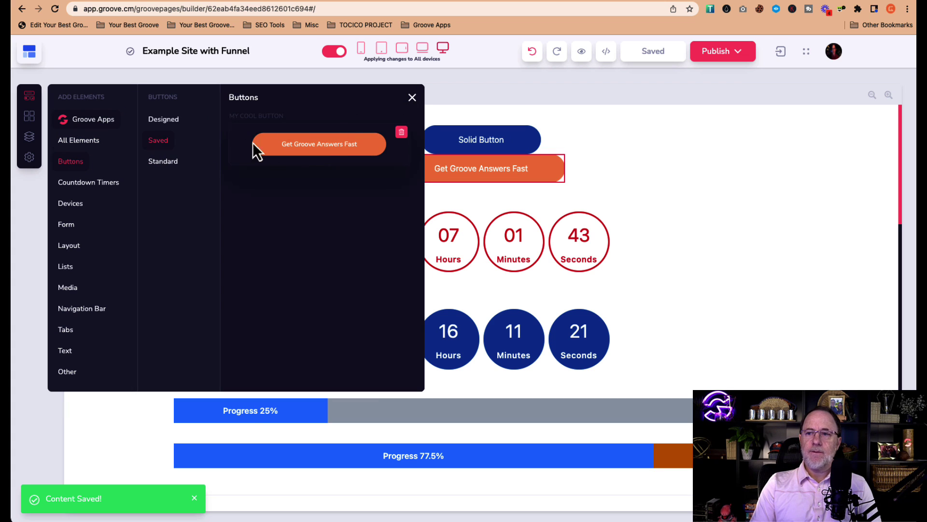
pyautogui.moveTo(325, 145); pyautogui.dragTo(478, 384)
pyautogui.scroll(-5, 499, 309)
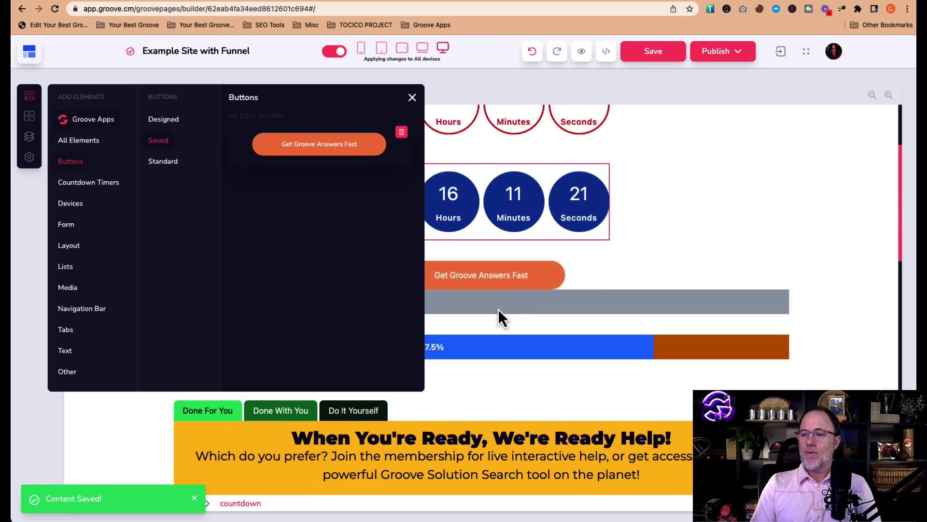
pyautogui.moveTo(315, 147); pyautogui.dragTo(499, 367)
pyautogui.scroll(-5, 508, 322)
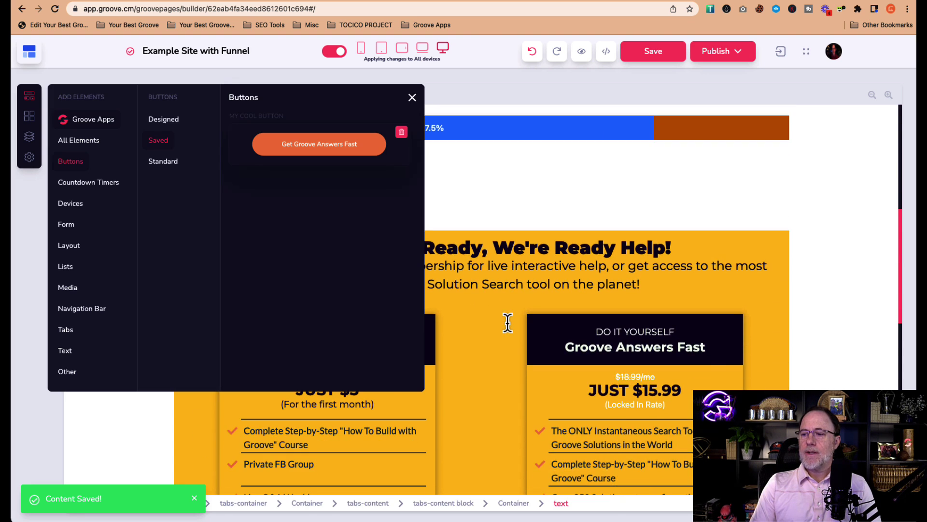
pyautogui.click(484, 207)
pyautogui.scroll(10, 449, 186)
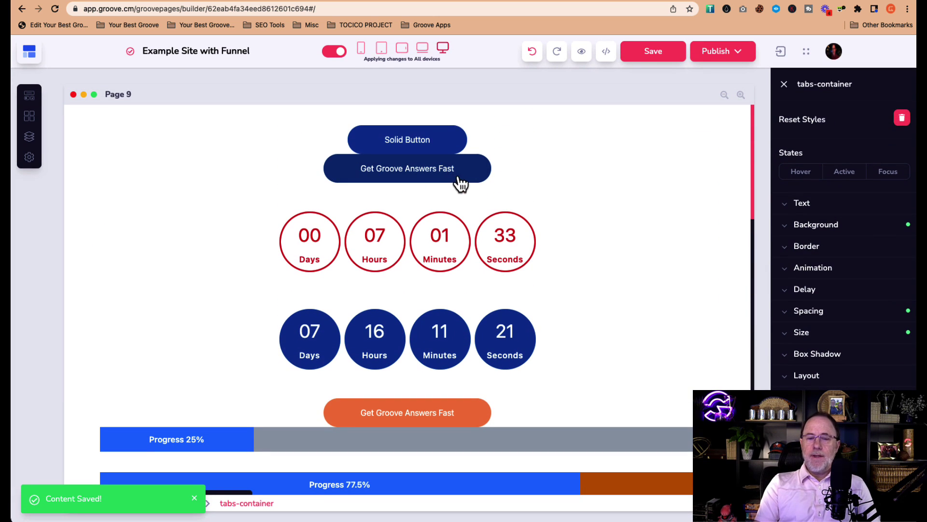
pyautogui.scroll(-2, 551, 208)
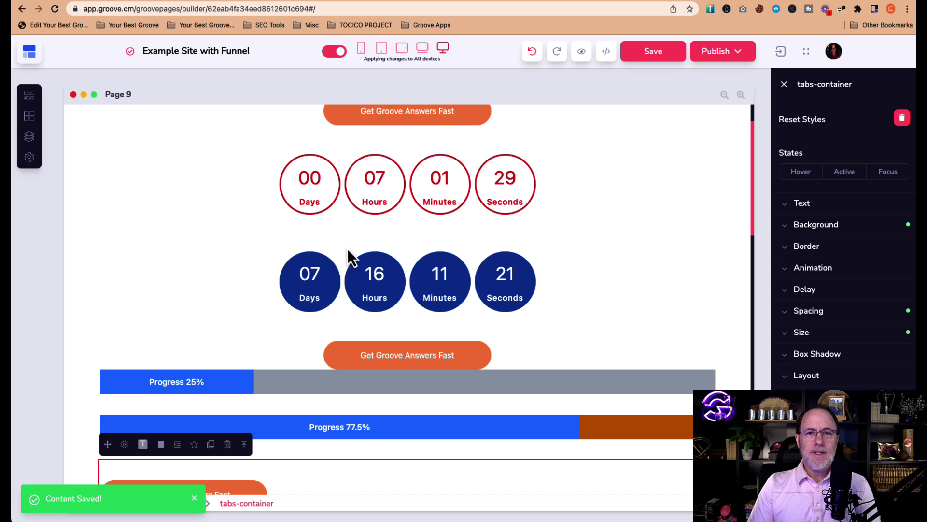
pyautogui.scroll(-6, 594, 253)
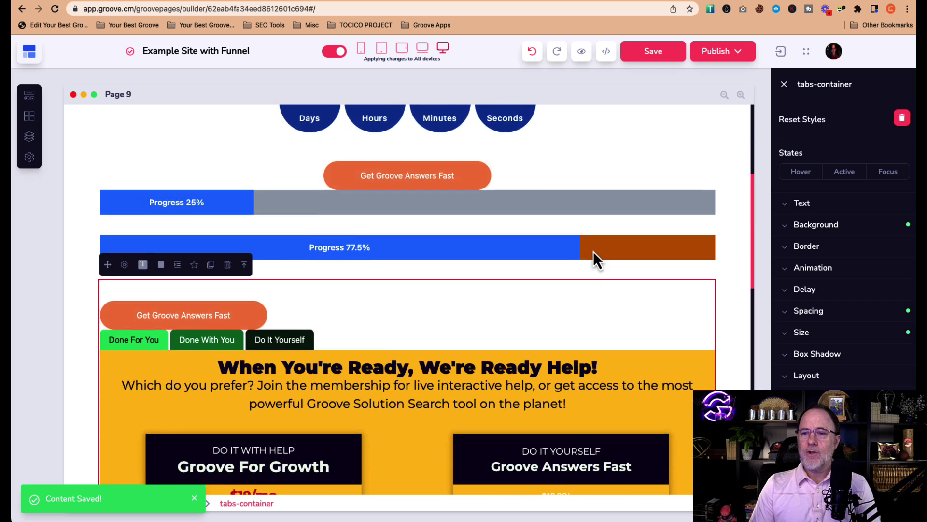
pyautogui.scroll(-5, 493, 232)
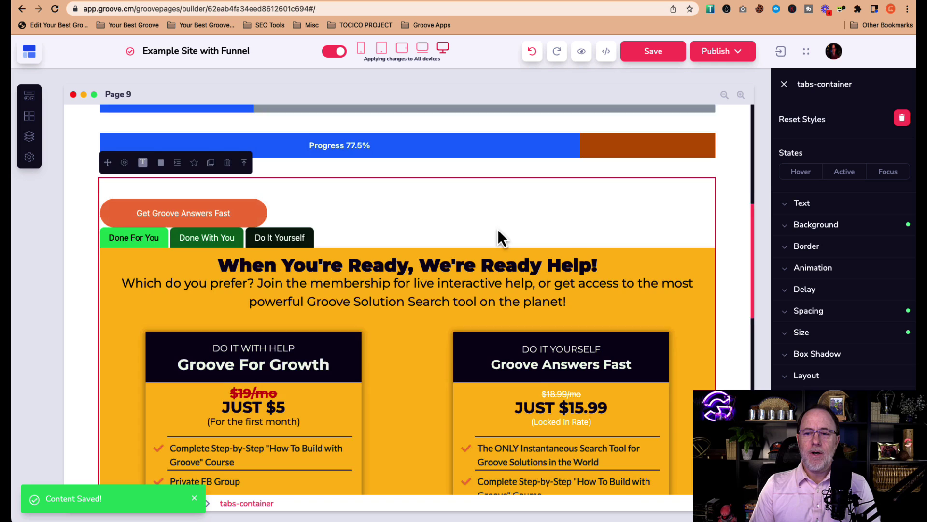
pyautogui.click(198, 139)
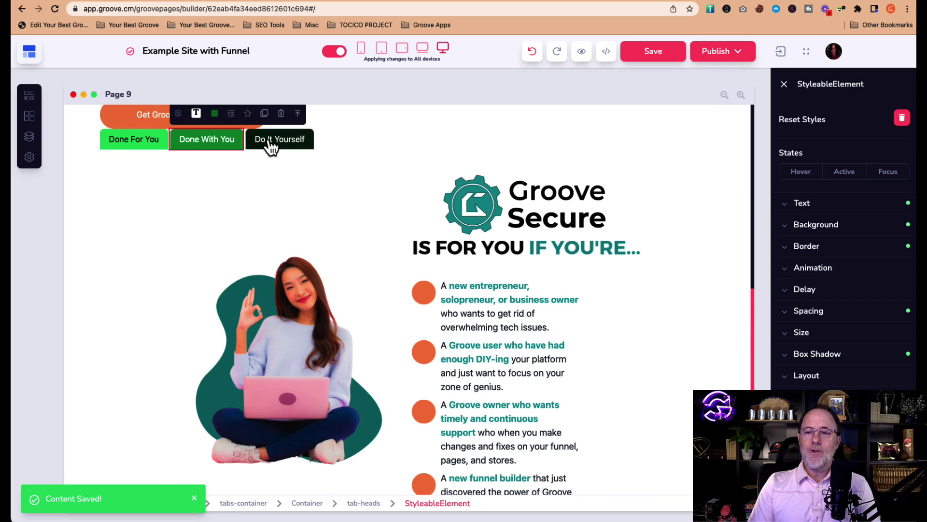
pyautogui.click(261, 139)
pyautogui.click(150, 143)
pyautogui.scroll(8, 291, 193)
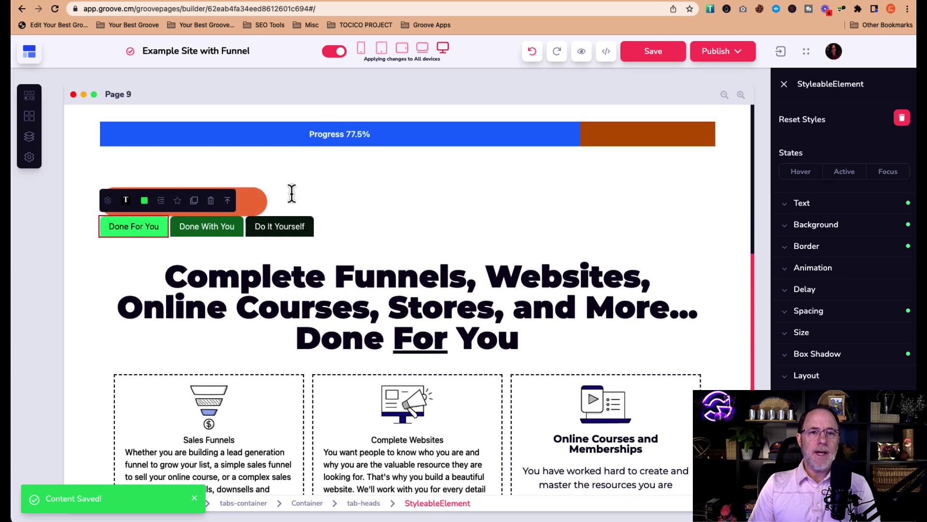
pyautogui.scroll(4, 291, 194)
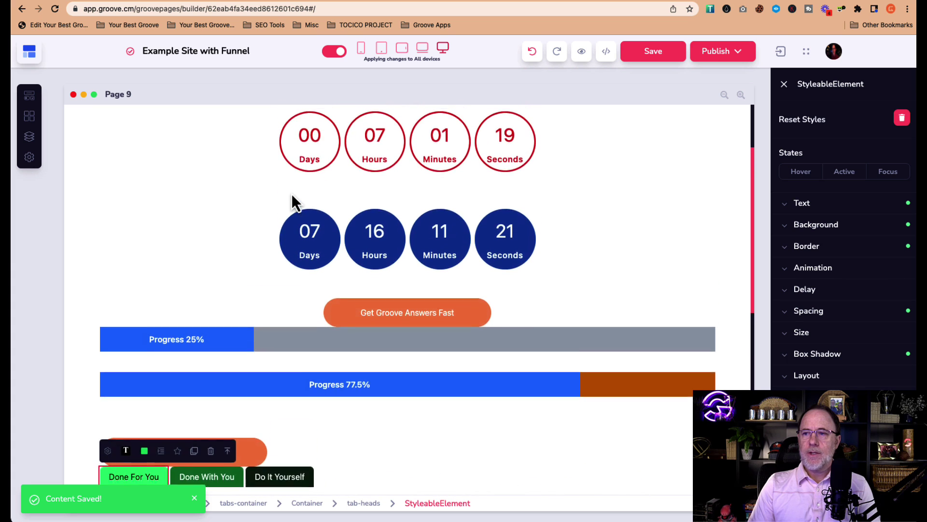